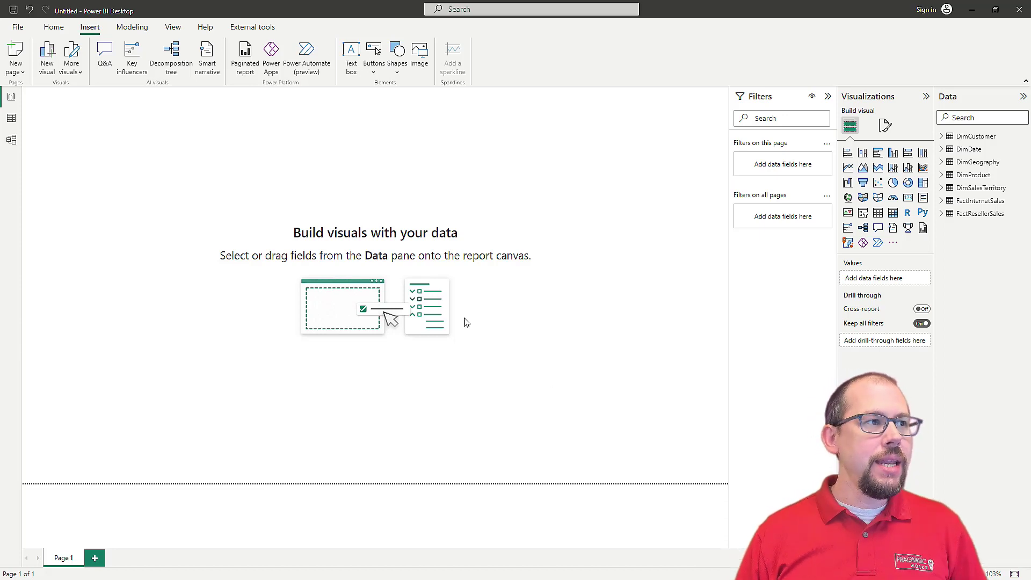
# Launch the Power Query Editor through Transform data, landing on the FactResellerSales preview
pyautogui.click(57, 30)
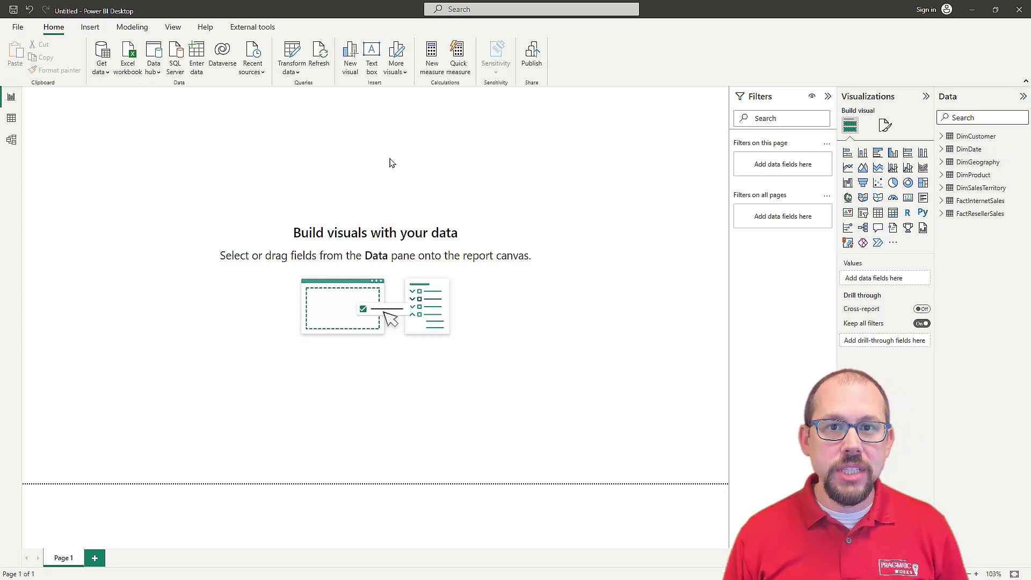
pyautogui.click(292, 51)
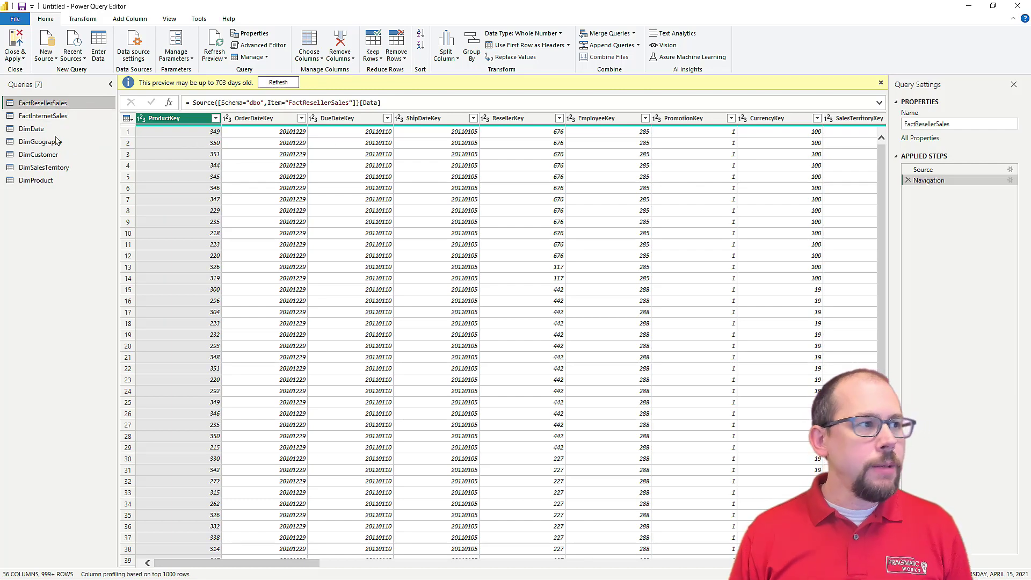
# Preview DimSalesTerritory, DimCustomer, DimGeography and then DimDate in the Queries pane
pyautogui.click(44, 168)
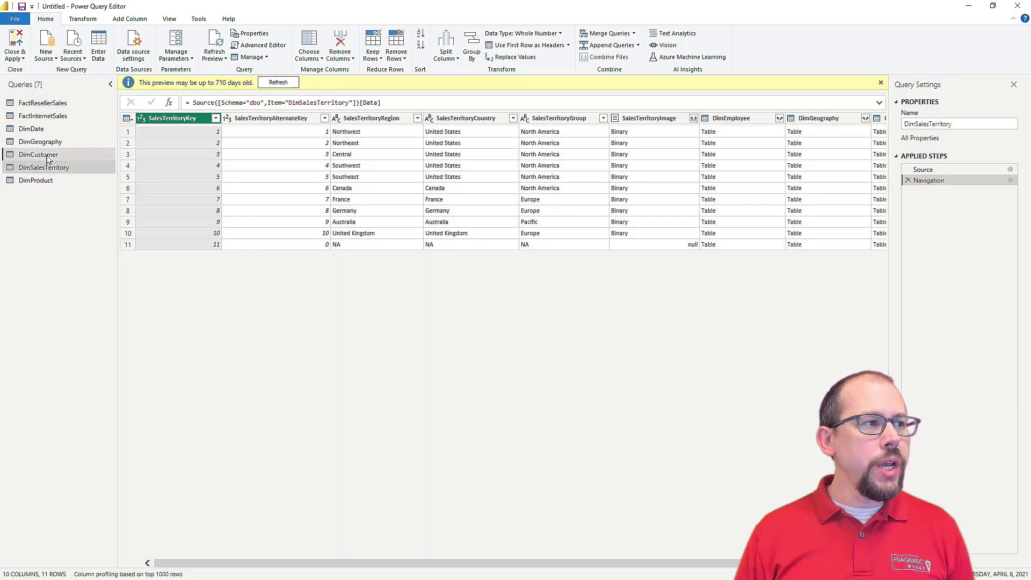
pyautogui.click(47, 155)
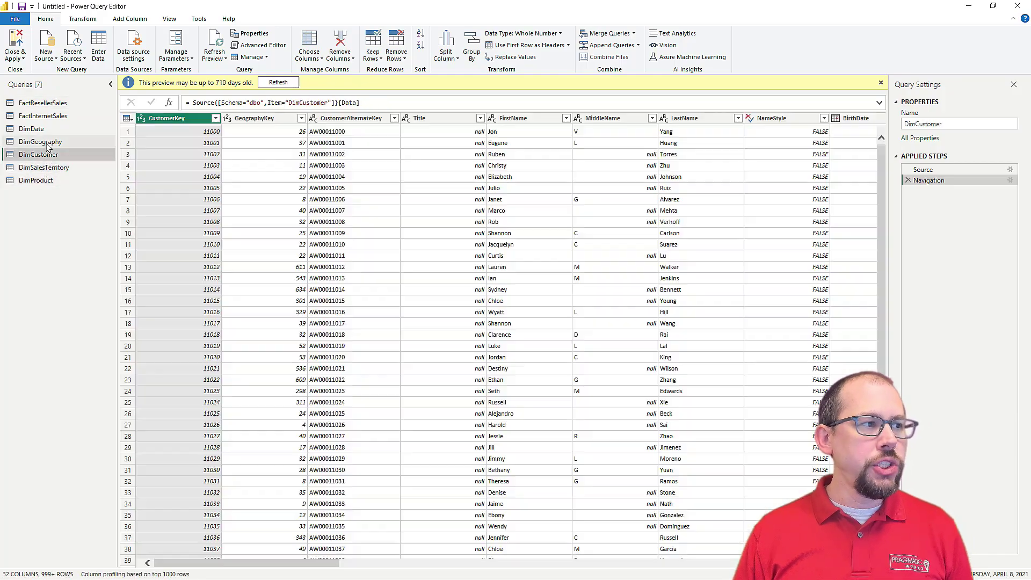
pyautogui.click(40, 142)
pyautogui.click(31, 129)
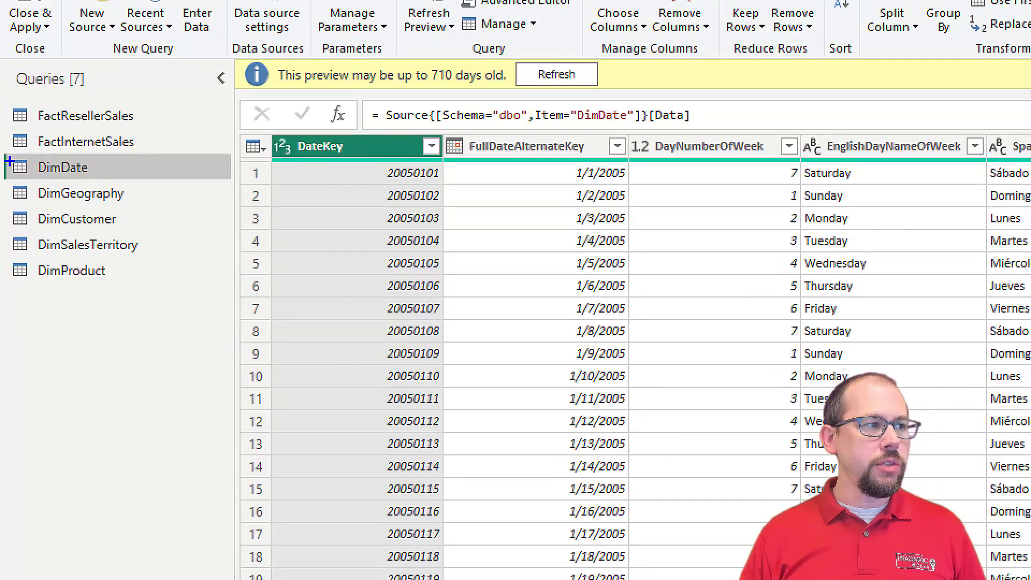
pyautogui.moveTo(9, 161)
pyautogui.mouseDown()
pyautogui.moveTo(53, 209)
pyautogui.moveTo(164, 286)
pyautogui.mouseUp()
pyautogui.moveTo(171, 281); pyautogui.dragTo(234, 364)
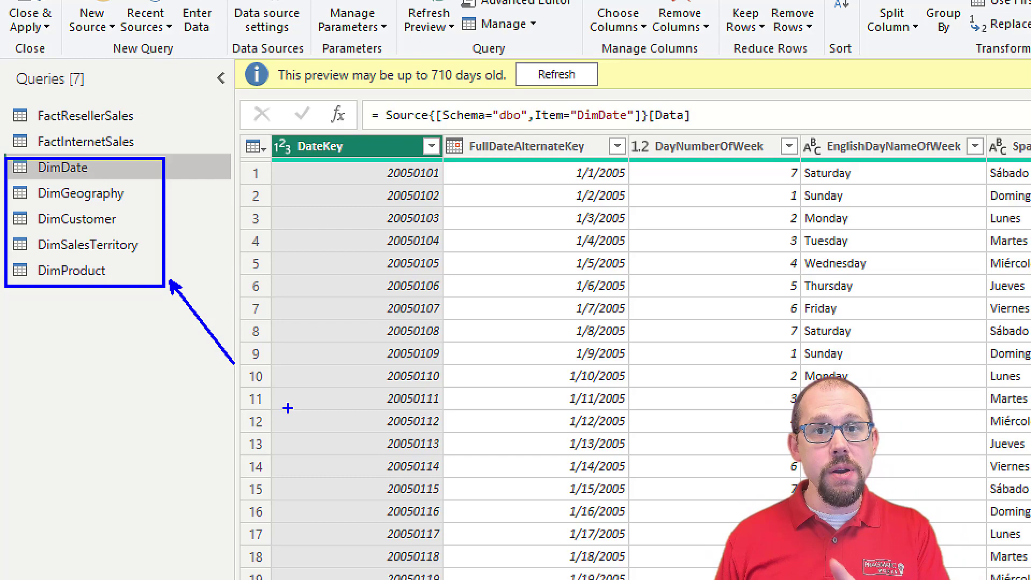
# Select FactResellerSales and inspect the native query behind its Navigation step
pyautogui.moveTo(177, 96)
pyautogui.mouseDown()
pyautogui.moveTo(31, 67)
pyautogui.moveTo(226, 155)
pyautogui.moveTo(179, 82)
pyautogui.mouseUp()
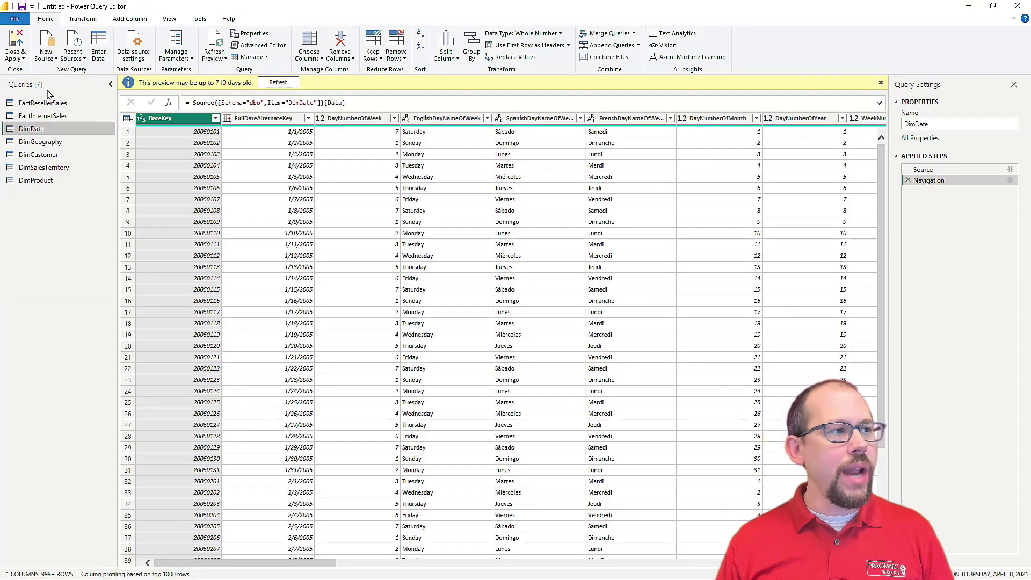
pyautogui.click(86, 115)
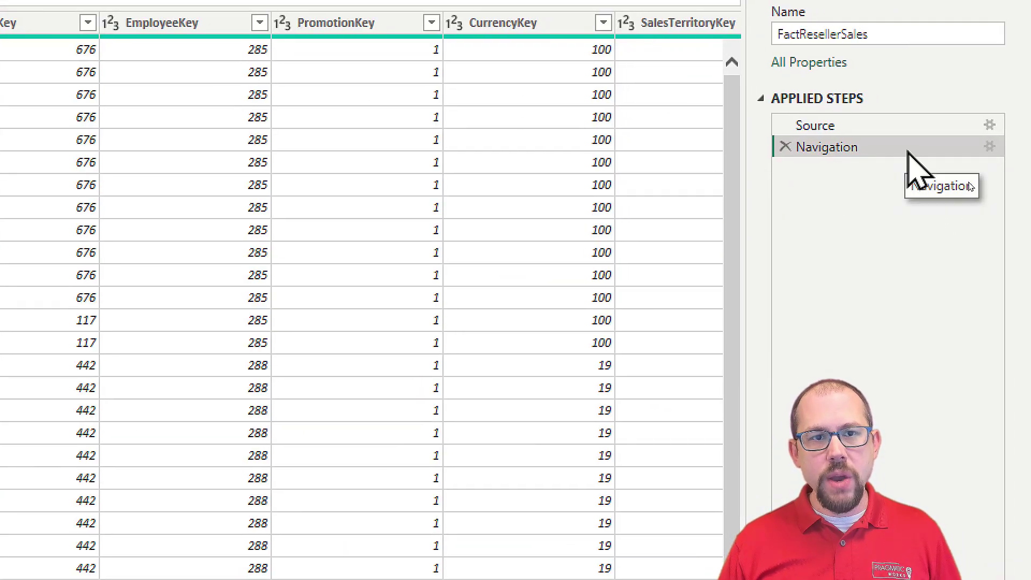
pyautogui.rightClick(907, 153)
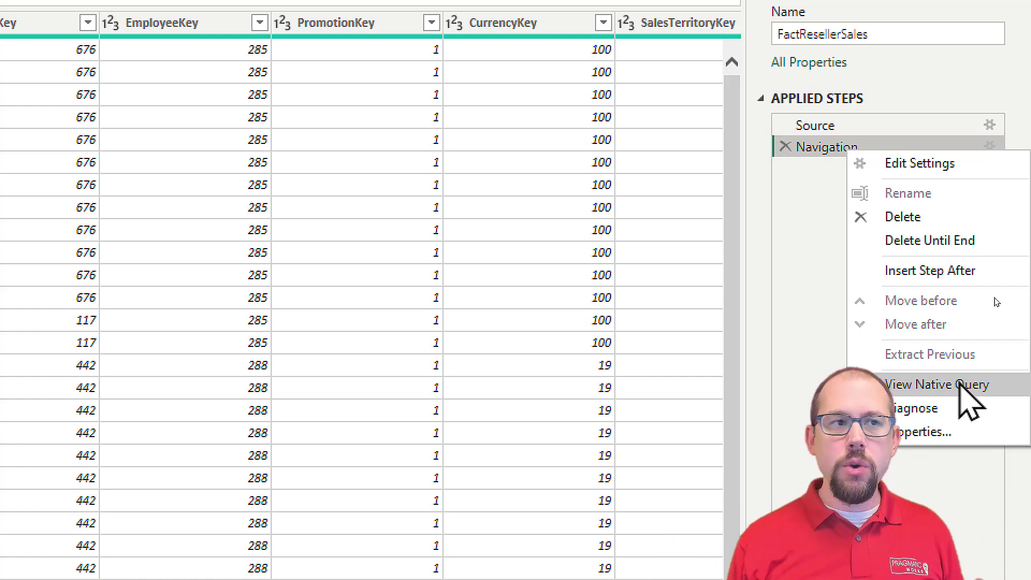
pyautogui.click(962, 384)
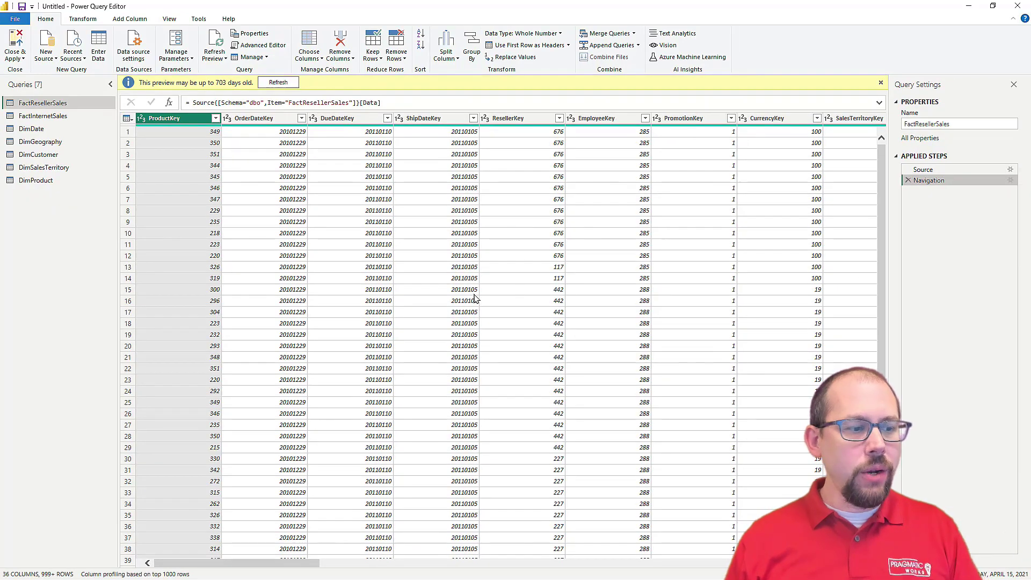
# On FactInternetSales, pick Number Filters > Greater Than Or Equal To for OrderDateKey
pyautogui.click(58, 116)
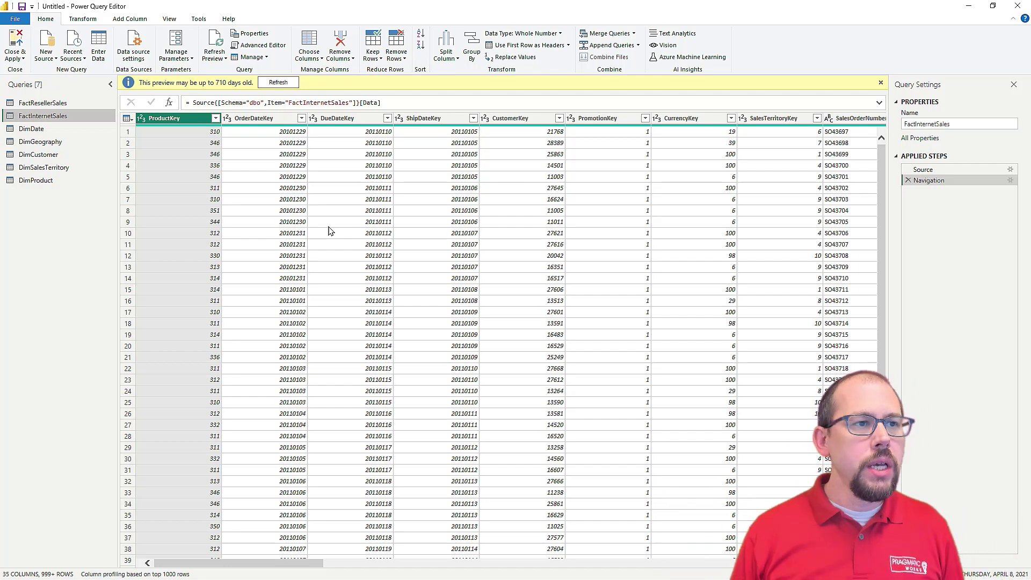
pyautogui.click(280, 123)
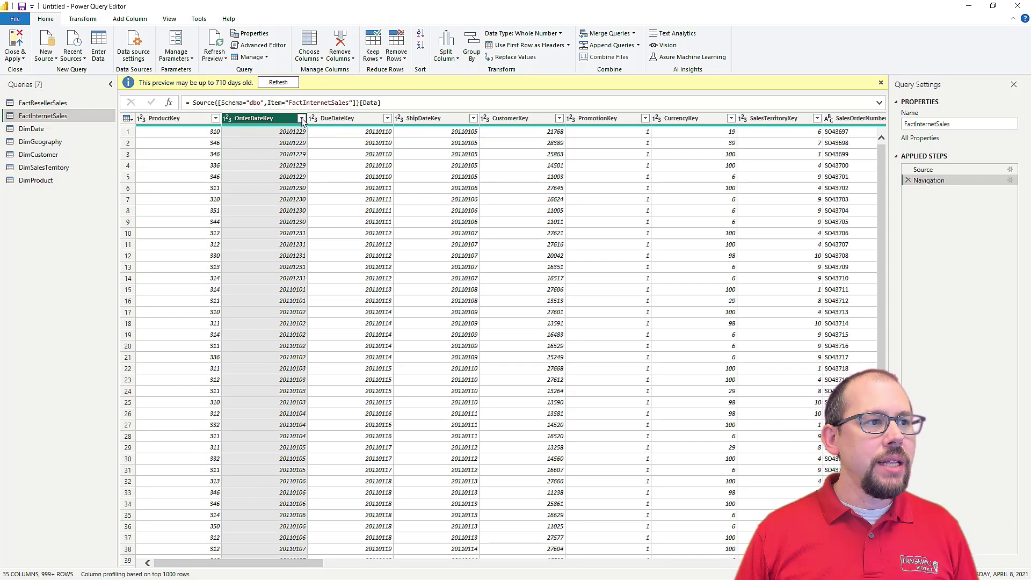
pyautogui.click(301, 118)
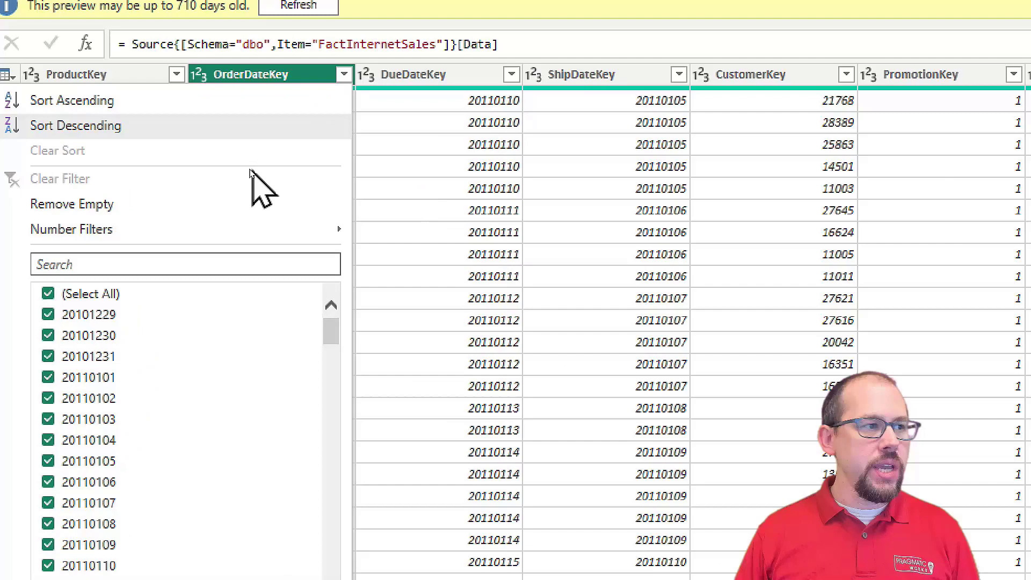
pyautogui.moveTo(178, 236)
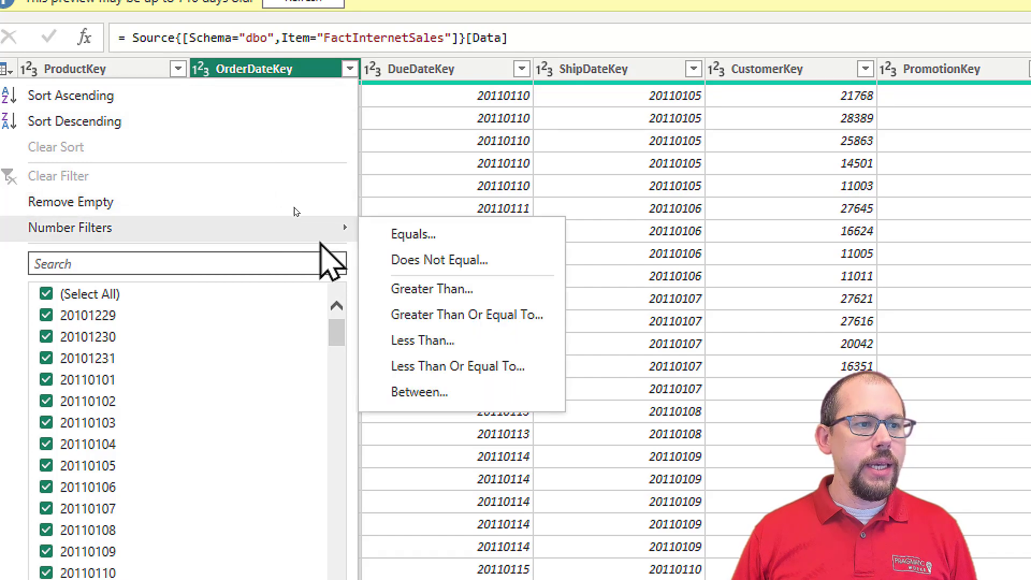
pyautogui.moveTo(333, 230)
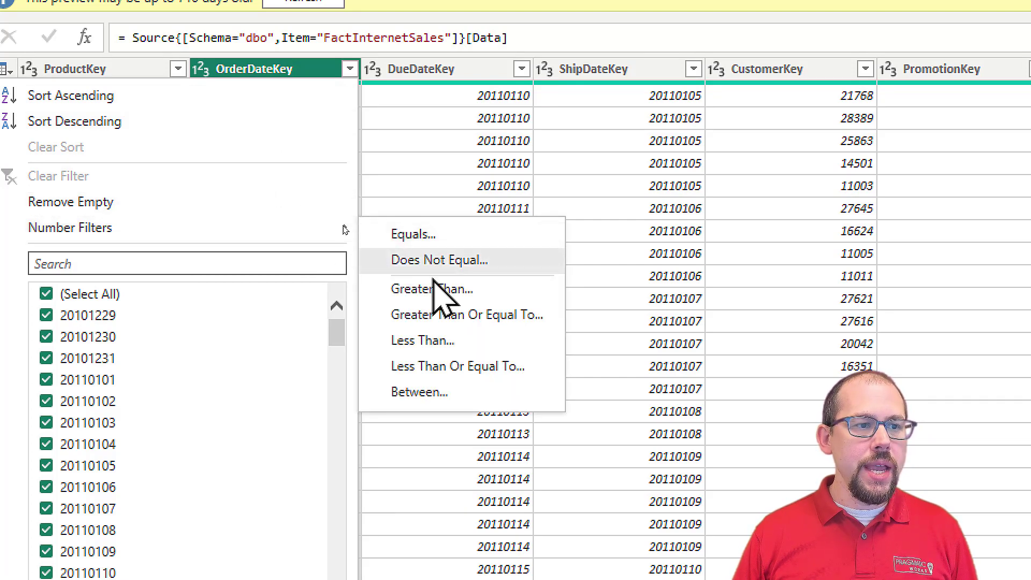
pyautogui.click(442, 317)
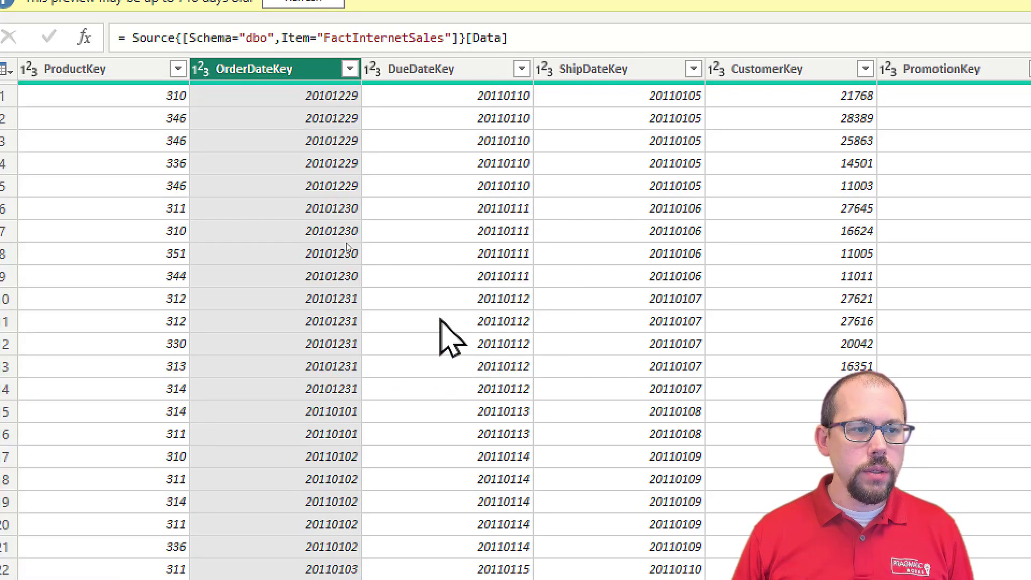
# Keep FactInternetSales rows with OrderDateKey greater than or equal to 20100101
pyautogui.click(718, 417)
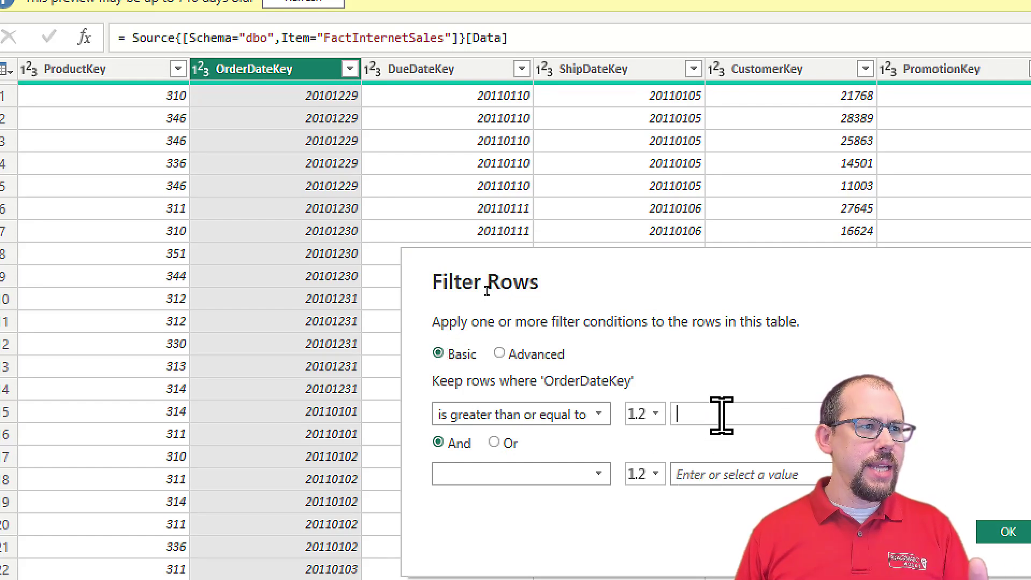
pyautogui.write('2')
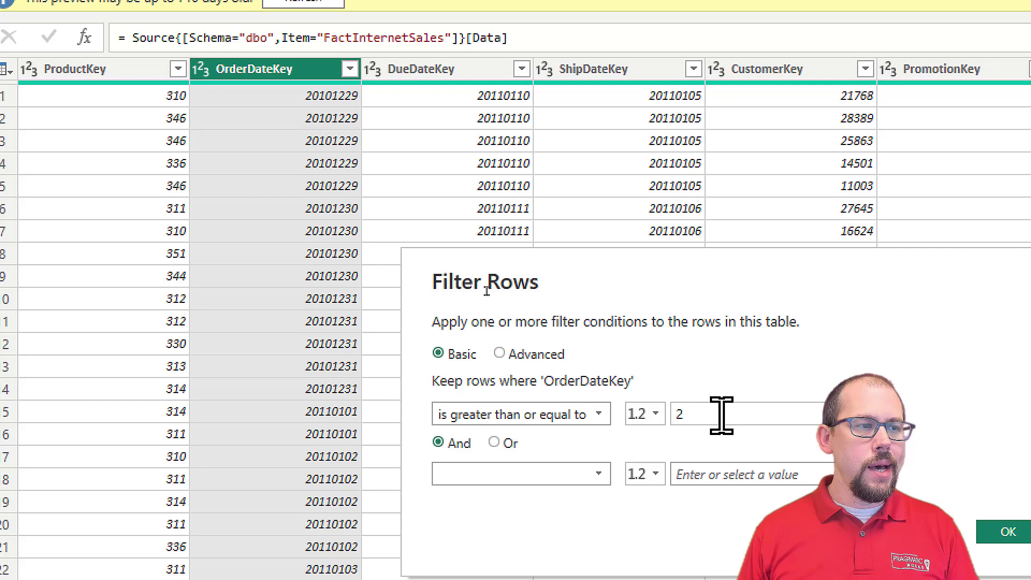
pyautogui.write('0')
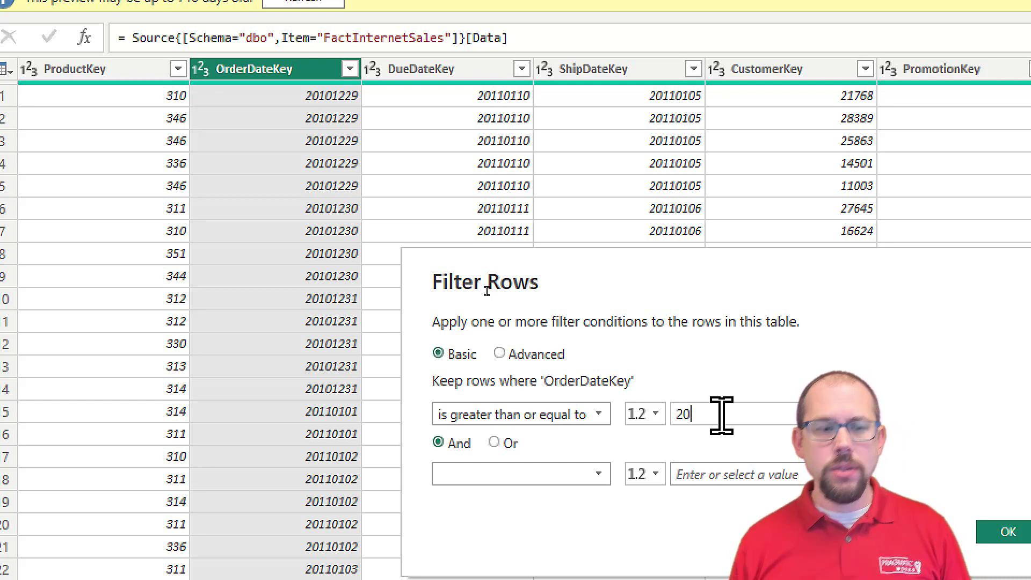
pyautogui.write('100101')
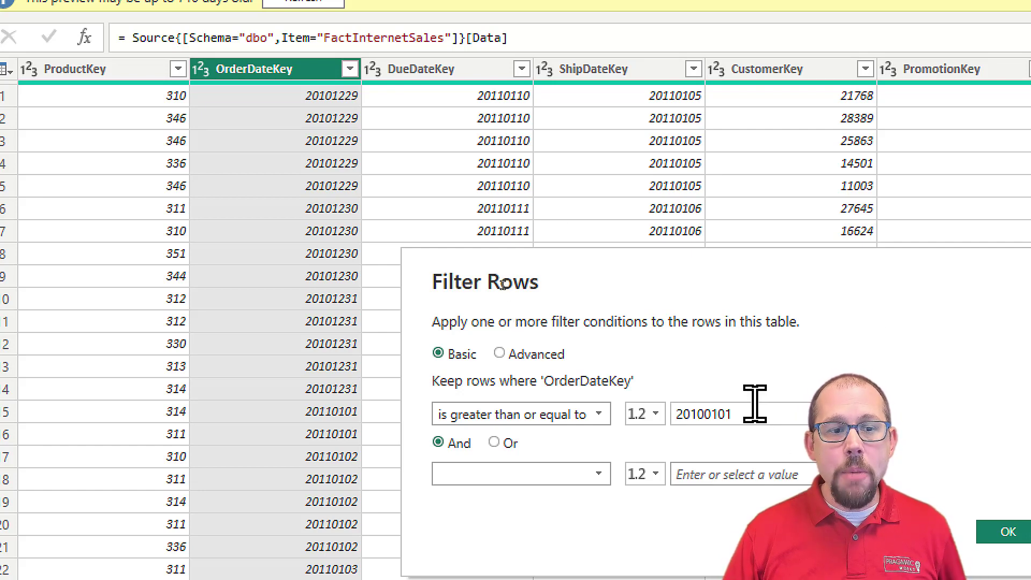
pyautogui.moveTo(755, 414); pyautogui.dragTo(674, 413)
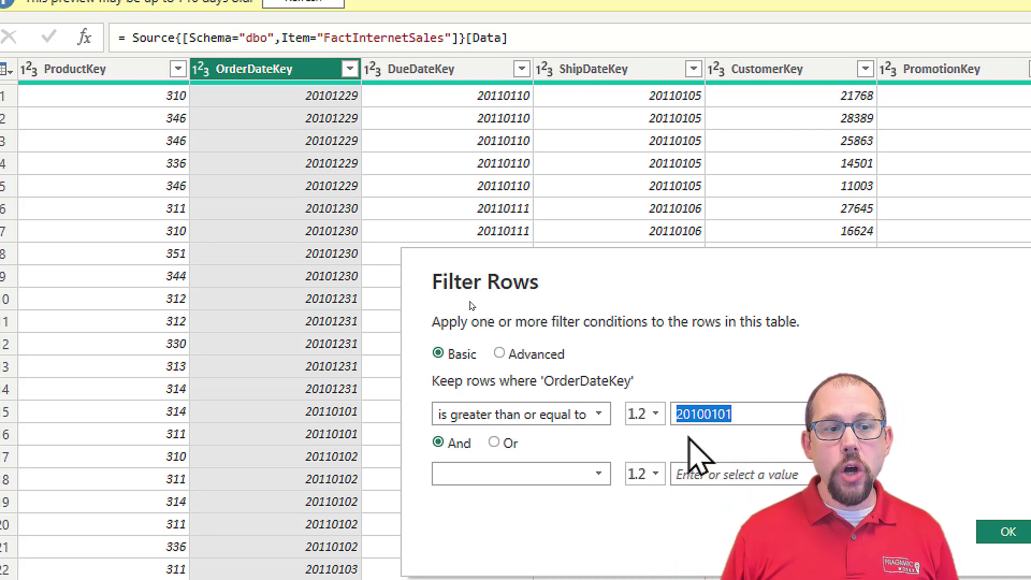
pyautogui.click(655, 415)
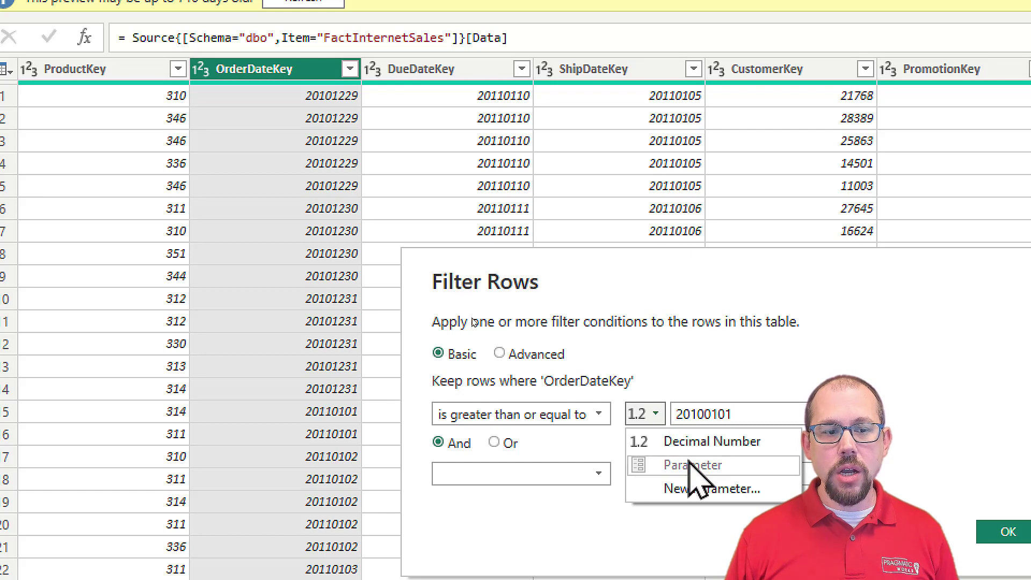
pyautogui.click(727, 414)
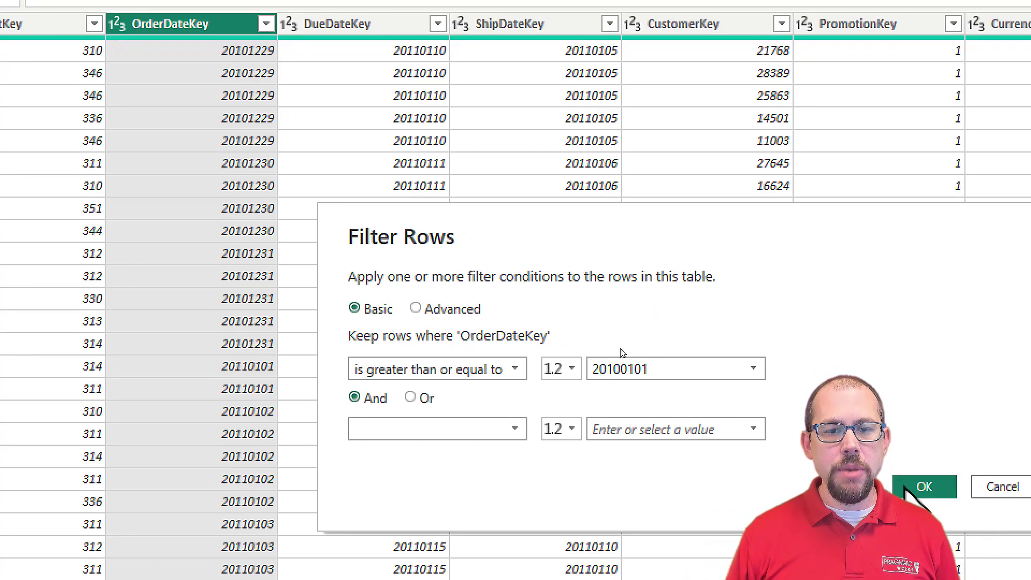
pyautogui.click(913, 488)
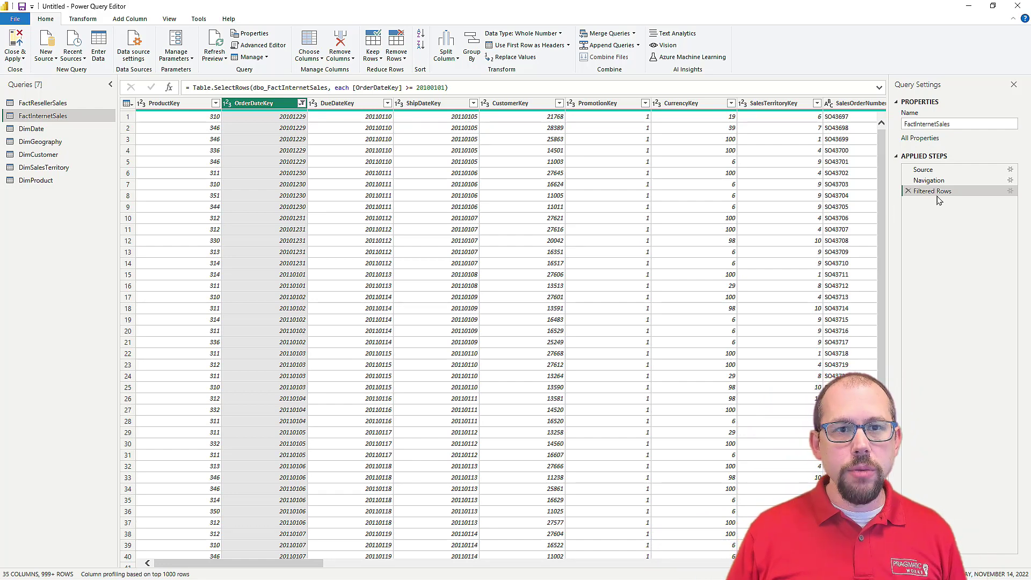
# Add an OrderDateKey ≥ 20100101 row filter to FactResellerSales
pyautogui.click(58, 104)
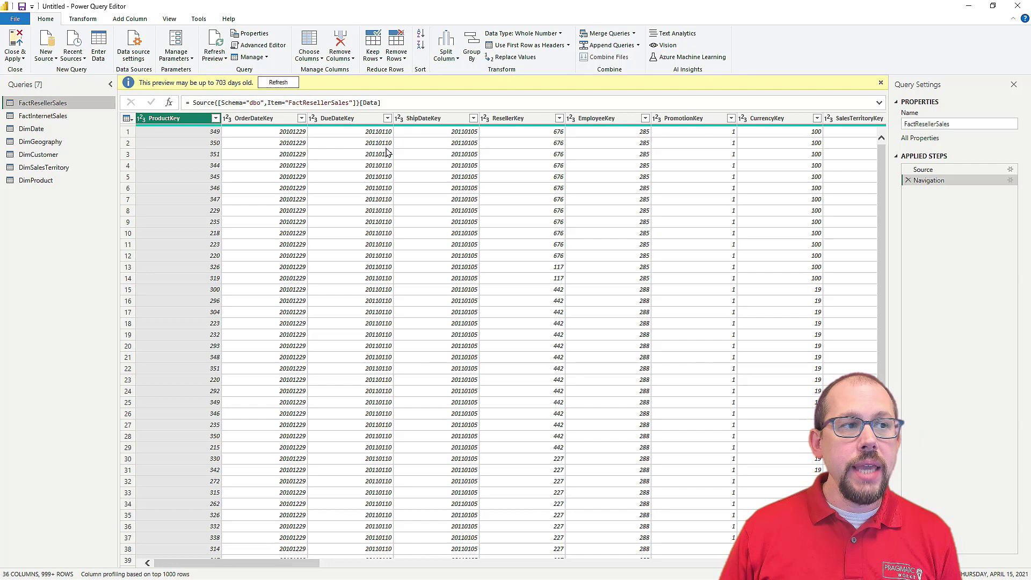
pyautogui.click(302, 118)
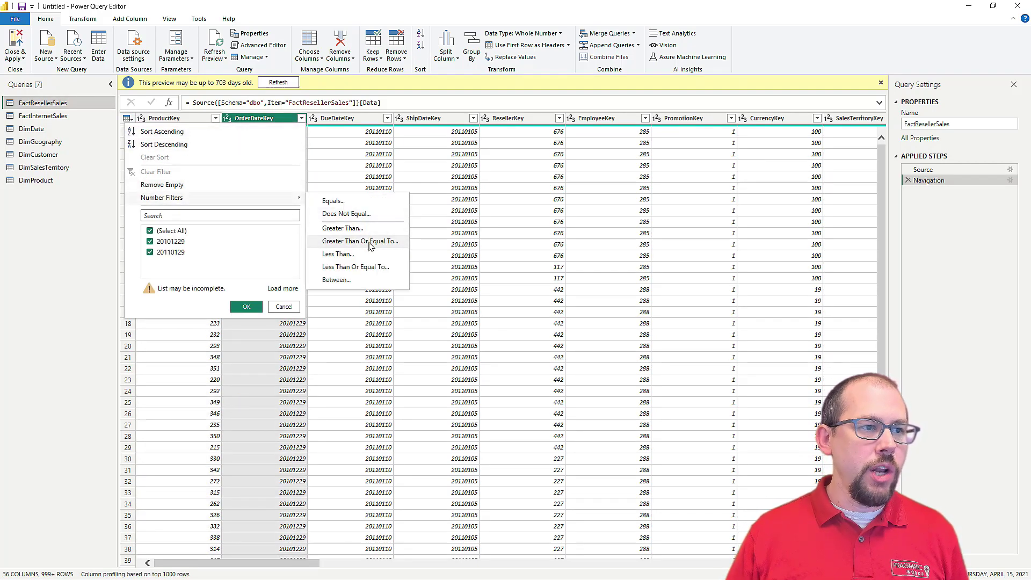
pyautogui.click(370, 241)
pyautogui.click(495, 290)
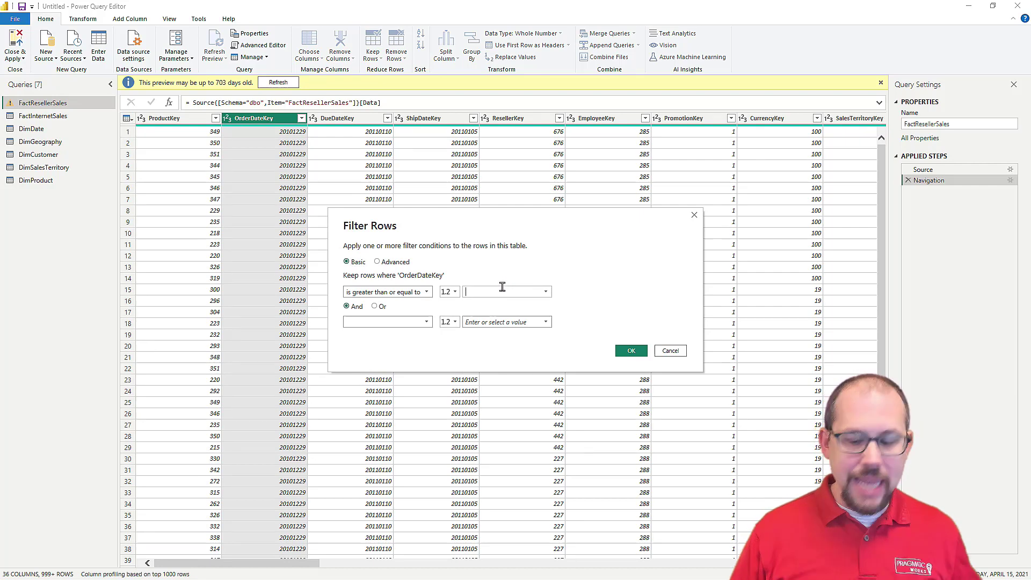
pyautogui.write('201001')
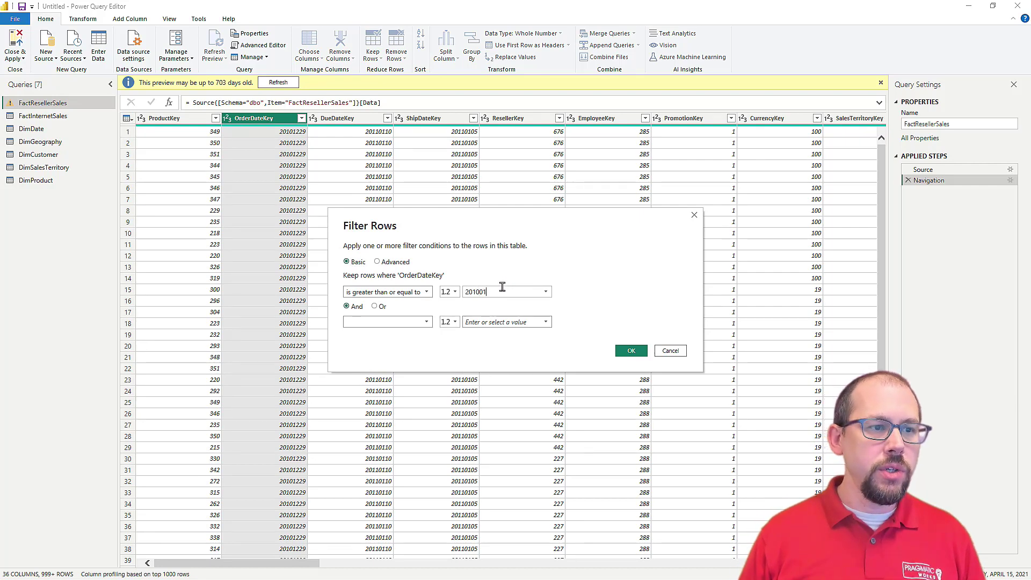
pyautogui.write('01')
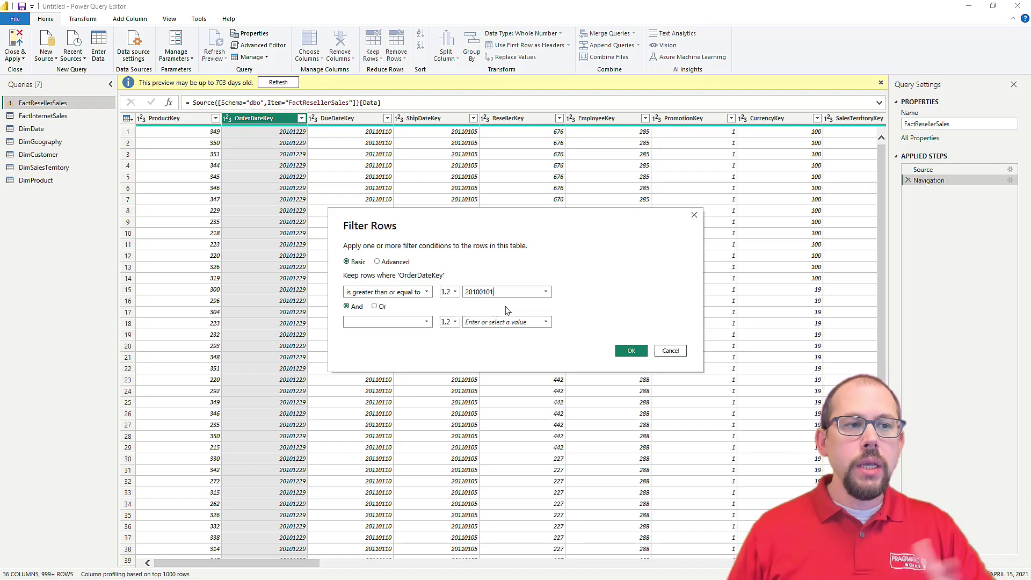
pyautogui.click(629, 352)
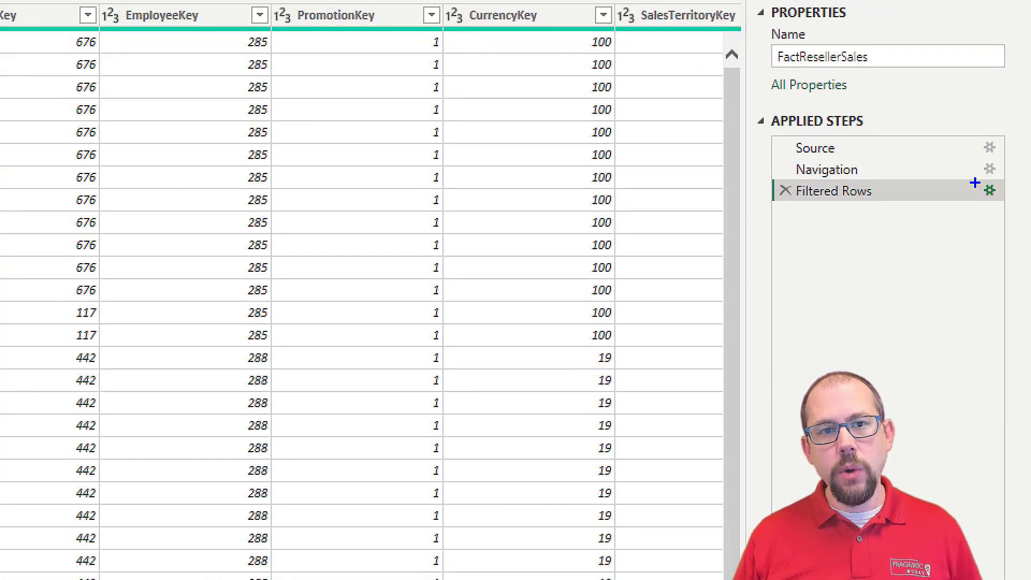
pyautogui.moveTo(1003, 187); pyautogui.dragTo(1028, 199)
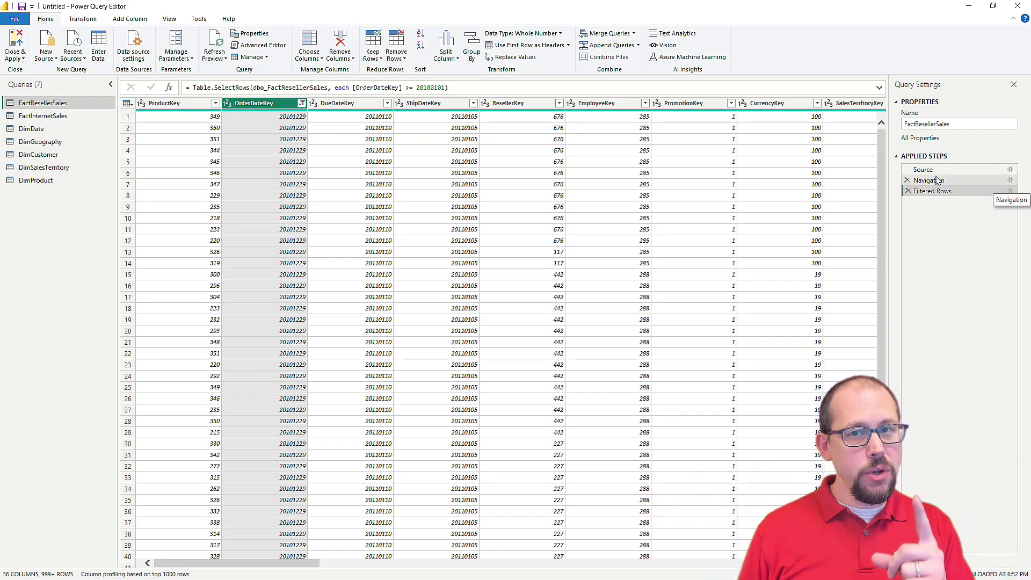
# Define a new parameter intOrderDateFilter, type Any, with current value 20100101
pyautogui.click(178, 60)
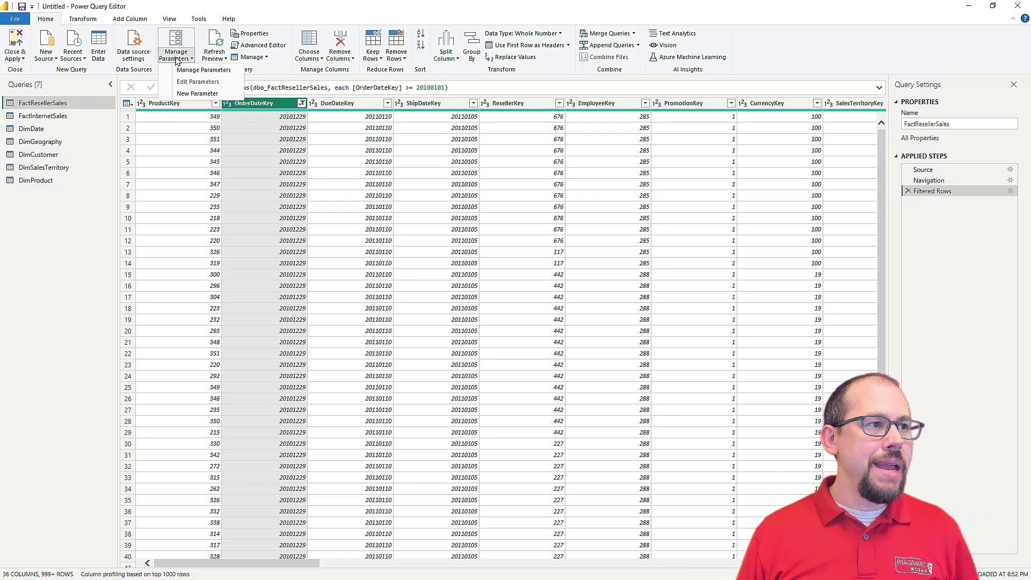
pyautogui.click(197, 93)
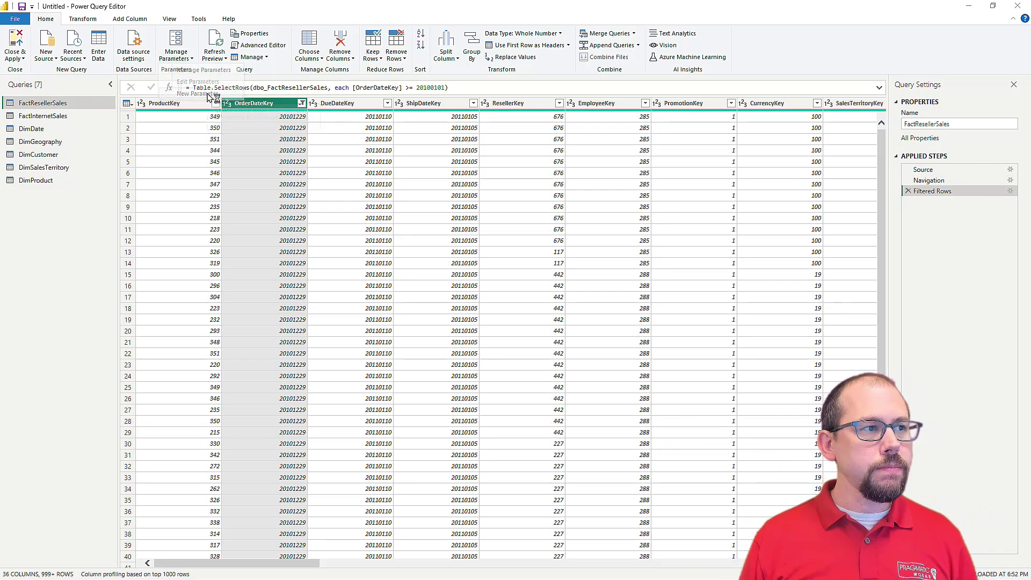
pyautogui.moveTo(466, 128); pyautogui.dragTo(444, 145)
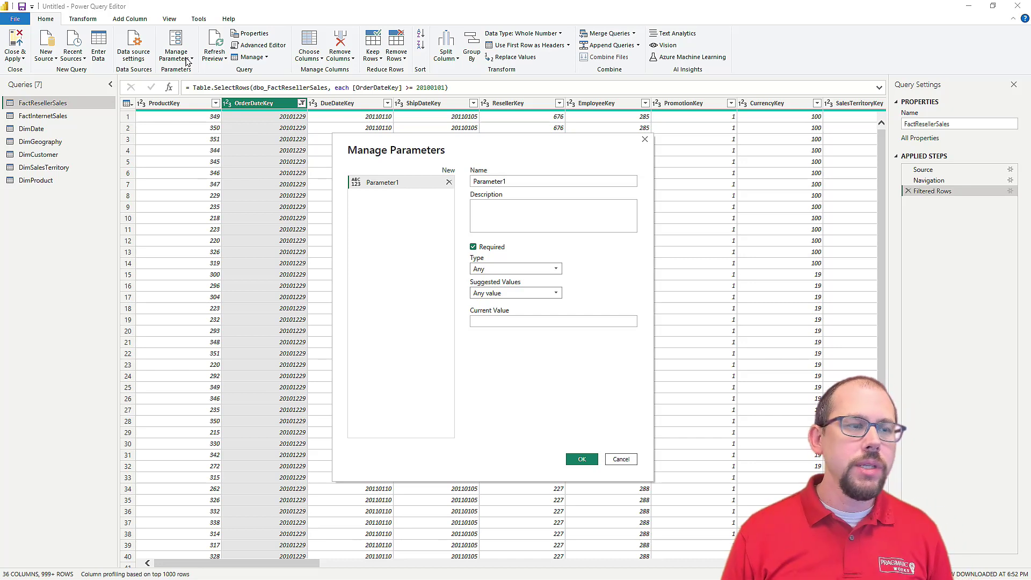
pyautogui.moveTo(550, 182); pyautogui.dragTo(471, 183)
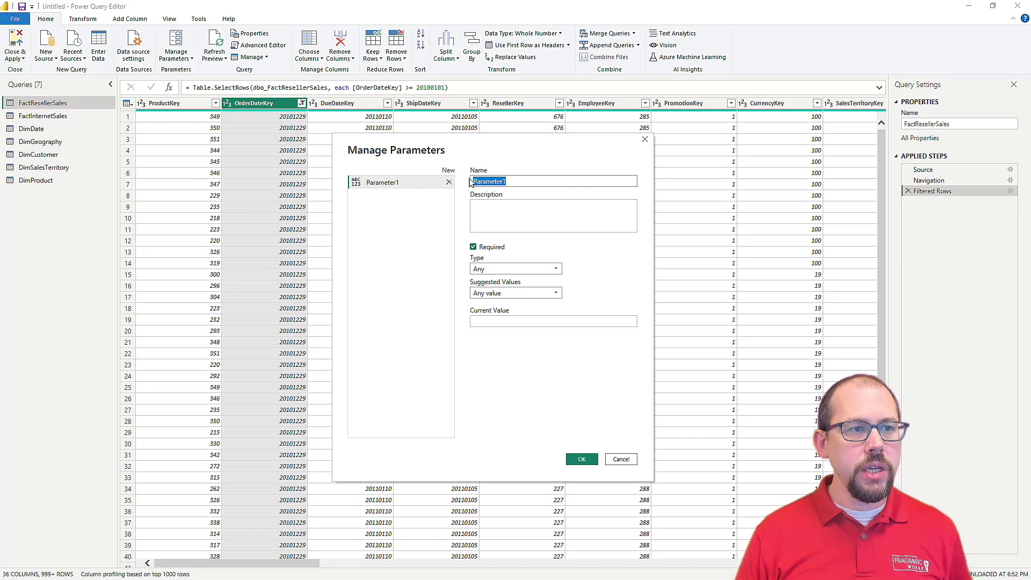
pyautogui.write('int')
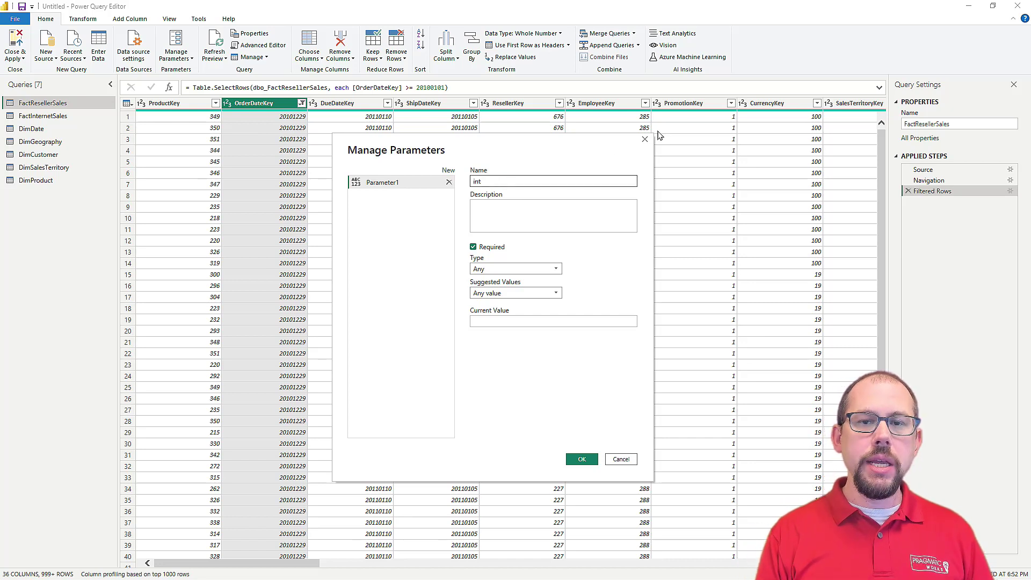
pyautogui.write('Ord')
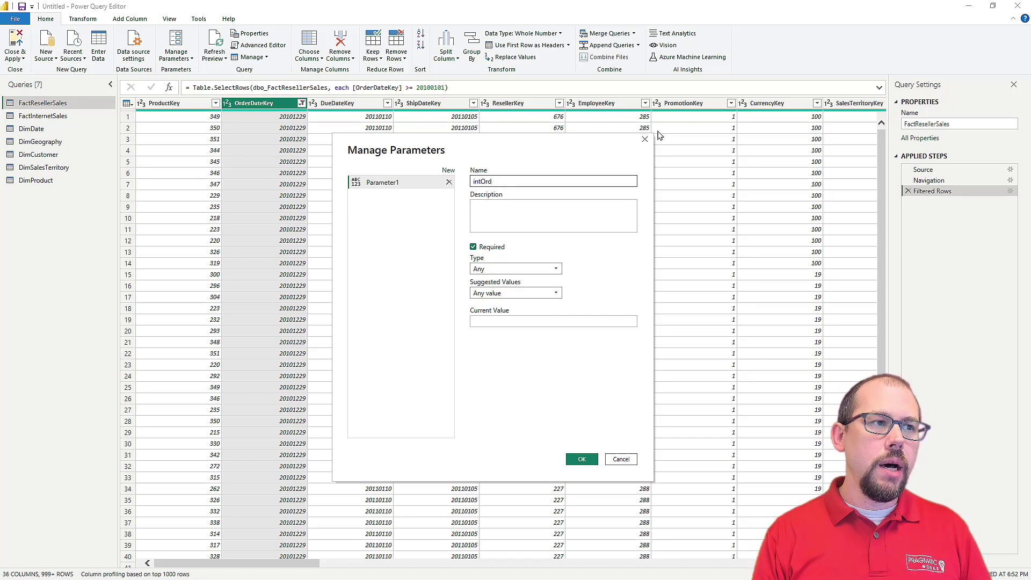
pyautogui.write('erDateFilter')
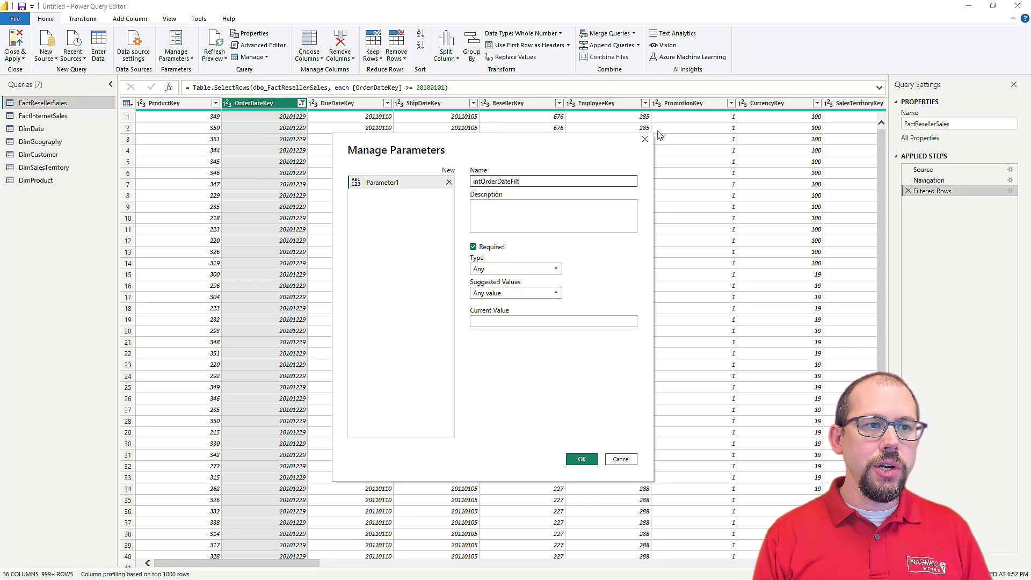
pyautogui.click(516, 270)
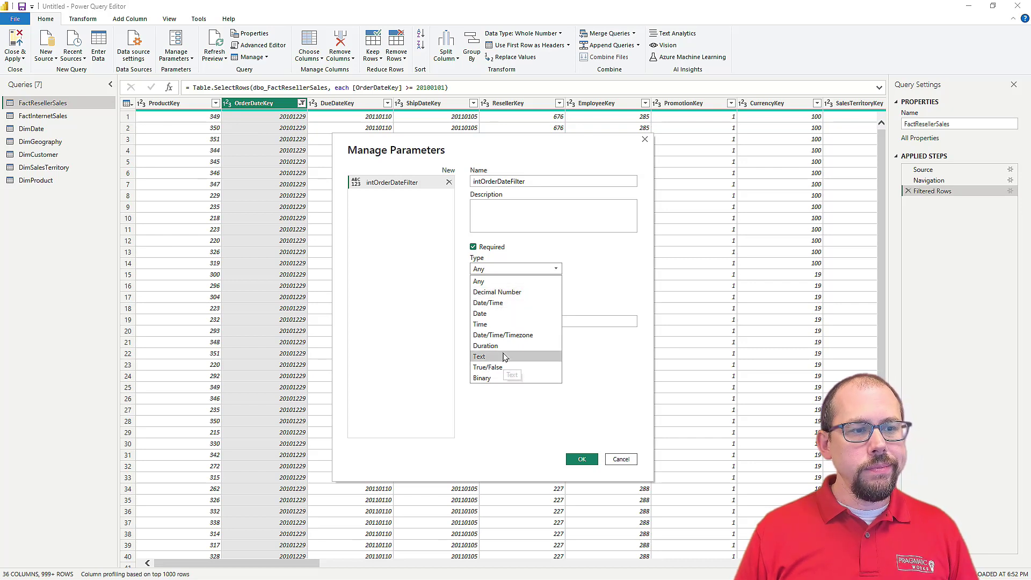
pyautogui.click(488, 280)
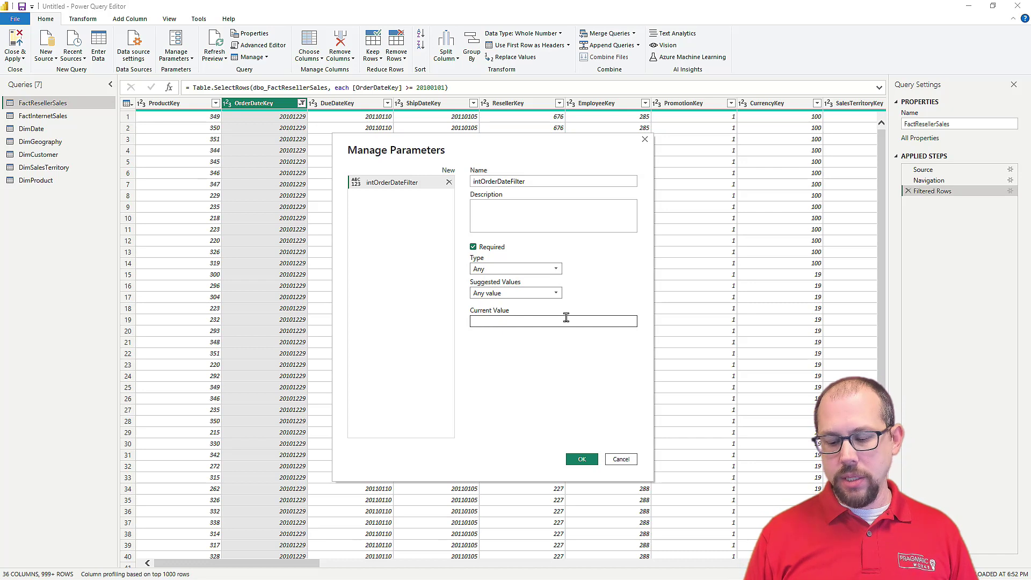
pyautogui.write('20100101')
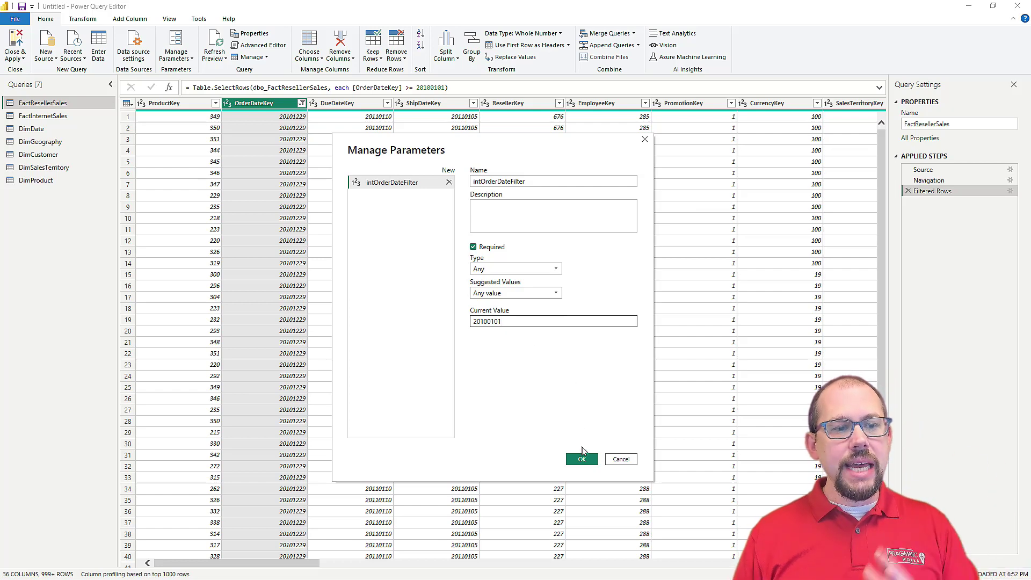
# Save the parameter and switch FactResellerSales' Filtered Rows threshold to intOrderDateFilter
pyautogui.click(585, 463)
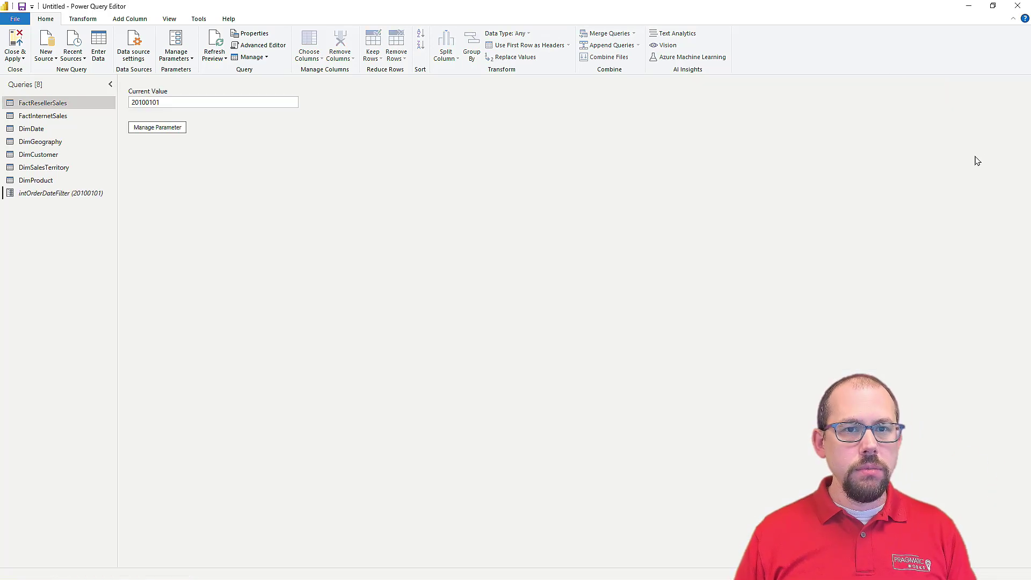
pyautogui.click(43, 103)
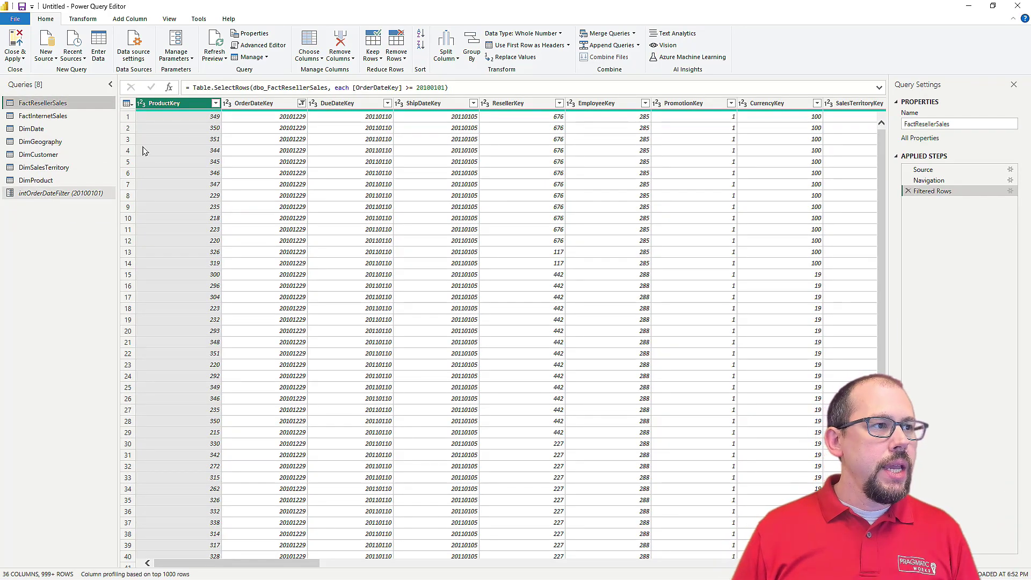
pyautogui.click(277, 105)
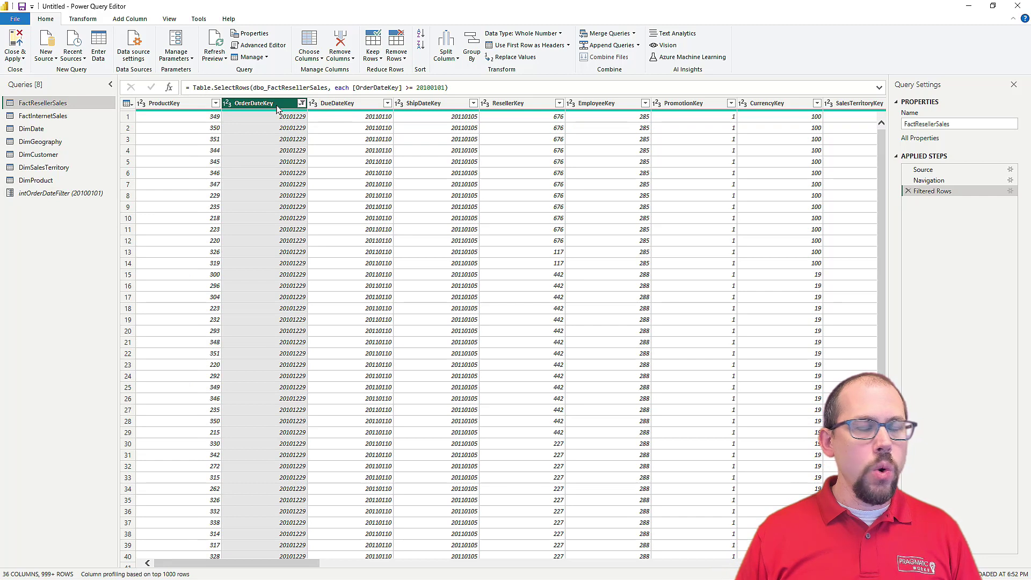
pyautogui.click(1011, 193)
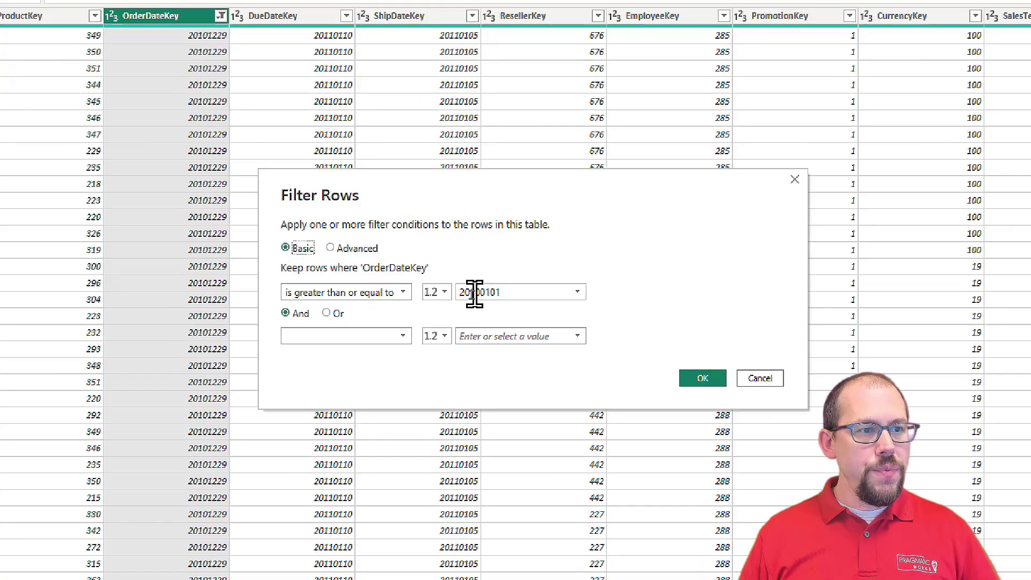
pyautogui.click(436, 292)
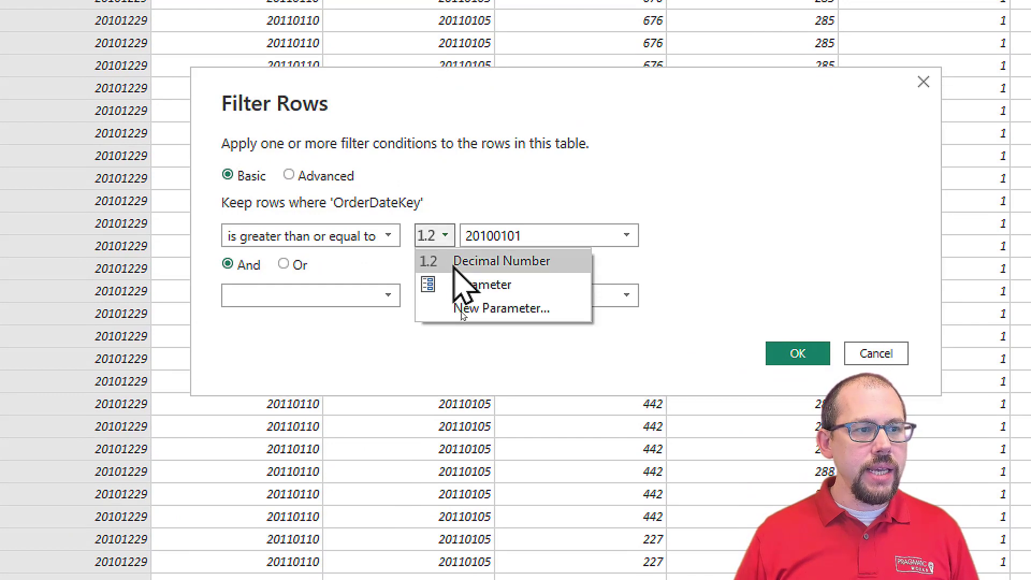
pyautogui.click(483, 286)
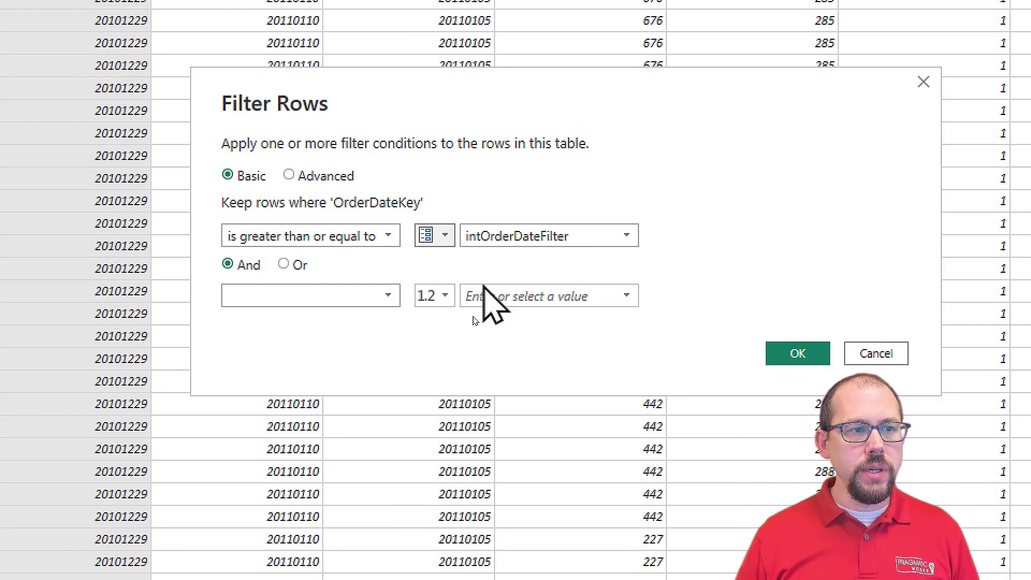
pyautogui.click(554, 243)
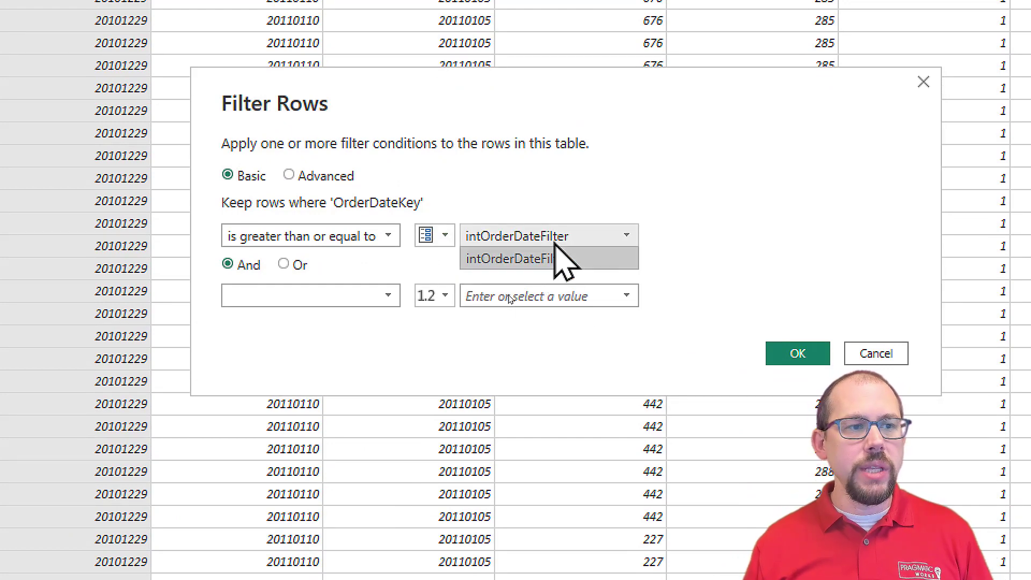
pyautogui.click(559, 255)
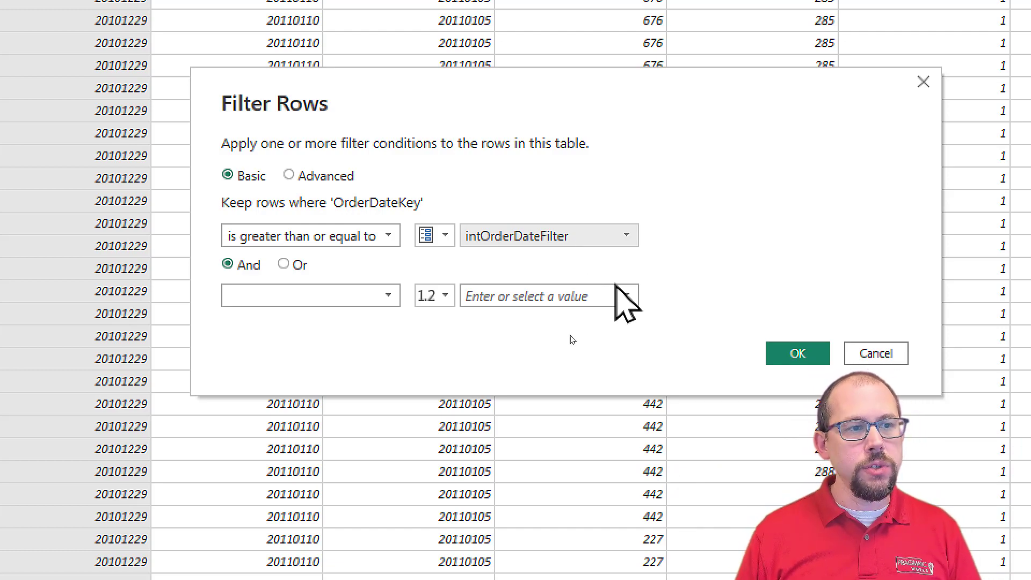
pyautogui.click(809, 351)
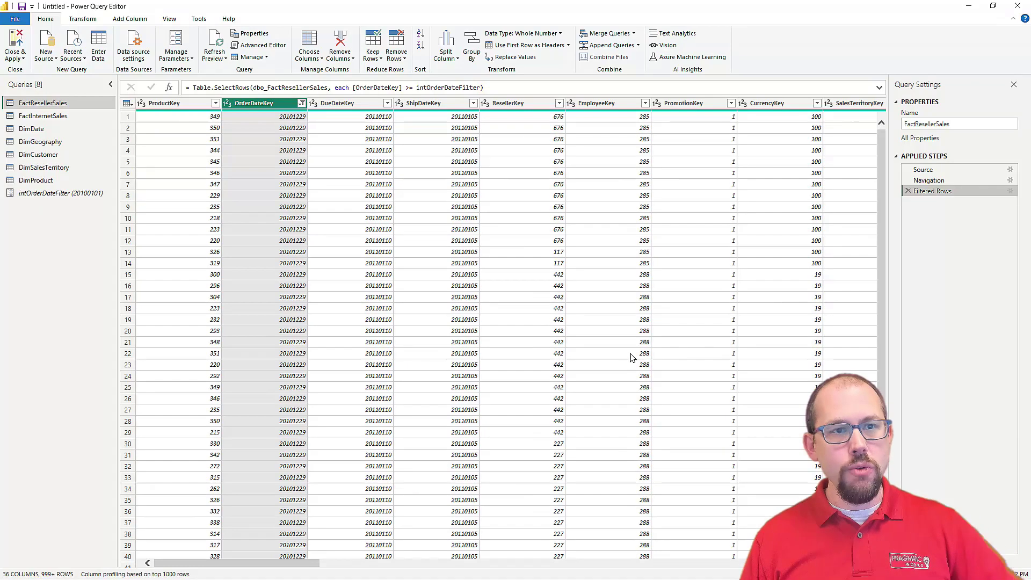
# Replace FactInternetSales' 20100101 filter value with the intOrderDateFilter parameter
pyautogui.click(63, 117)
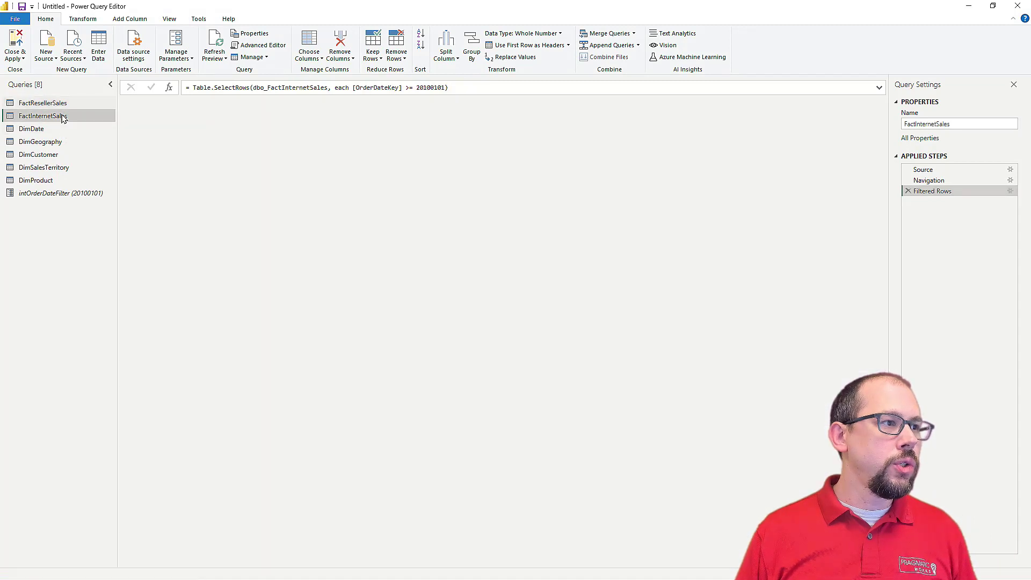
pyautogui.click(1010, 192)
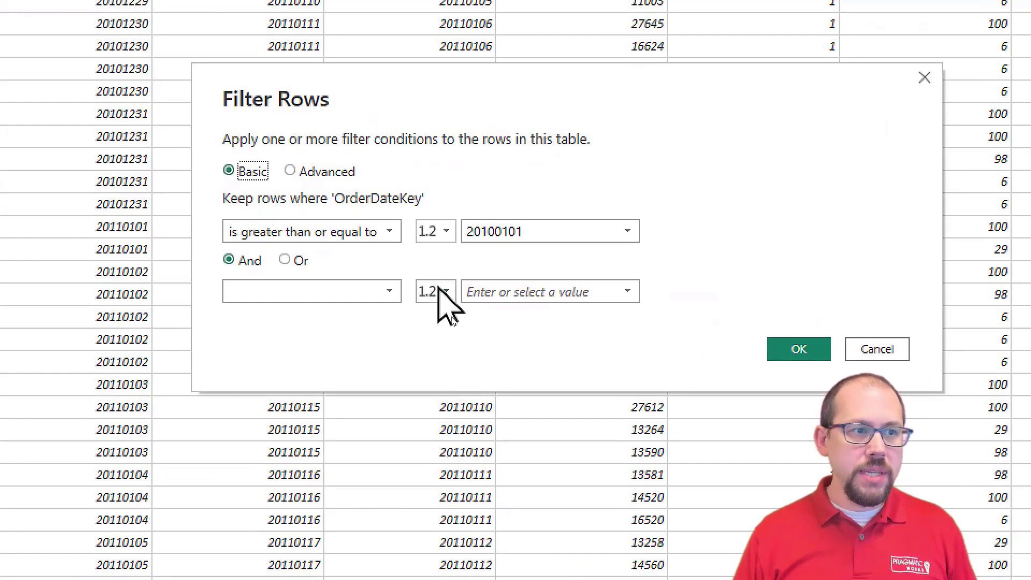
pyautogui.click(449, 292)
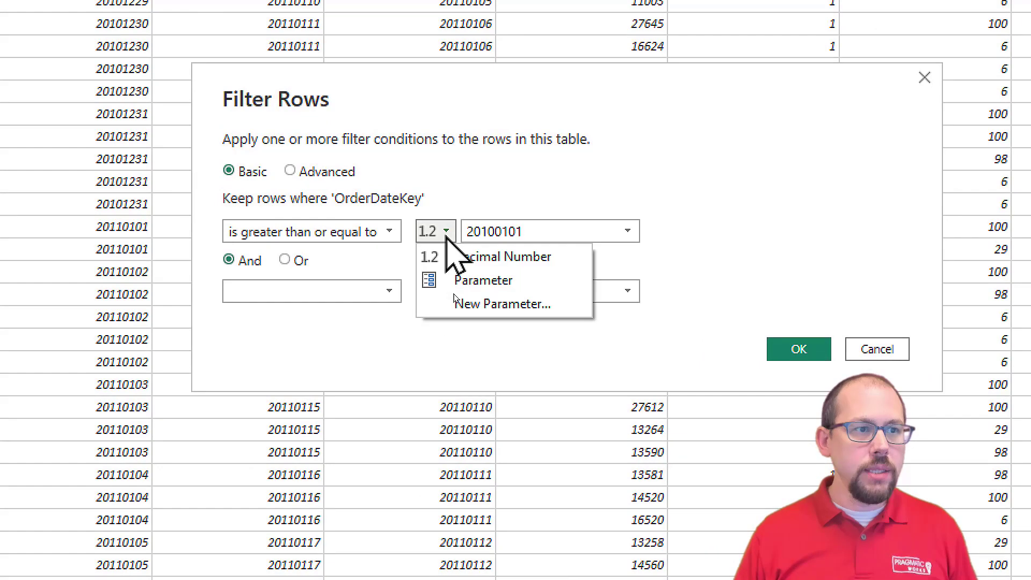
pyautogui.click(472, 279)
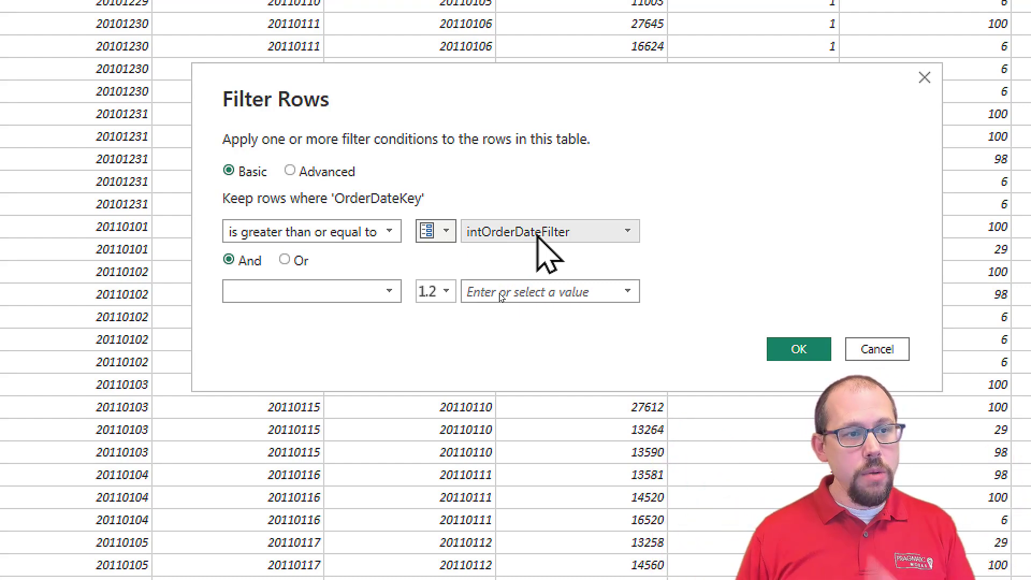
pyautogui.click(820, 354)
pyautogui.scroll(-1, 813, 359)
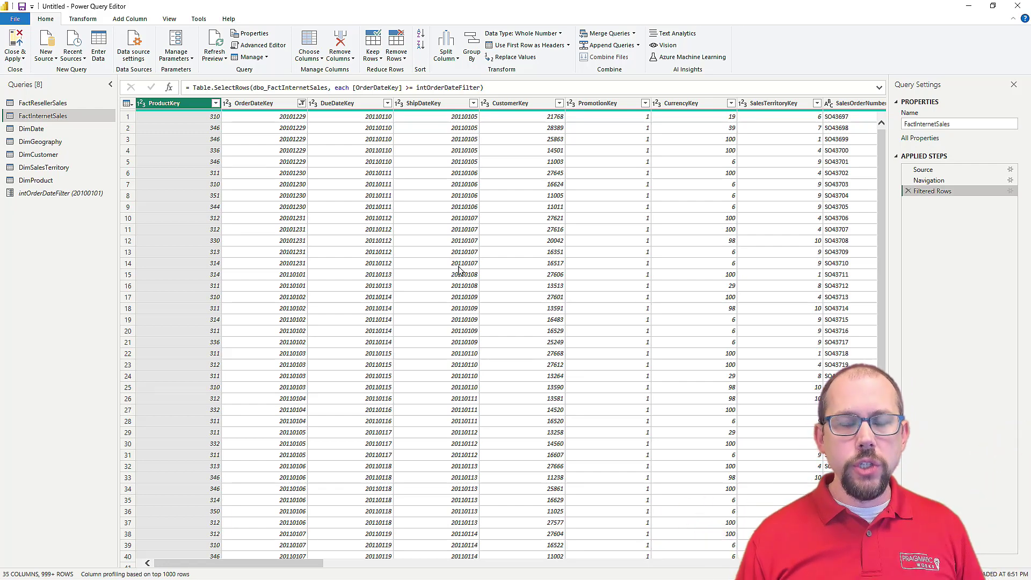
pyautogui.rightClick(957, 196)
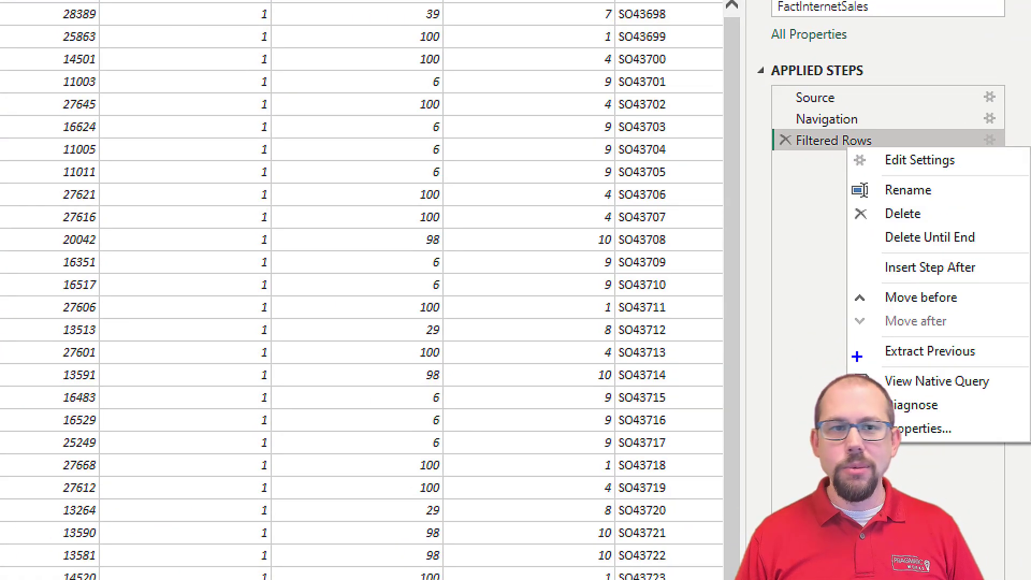
pyautogui.press('Escape')
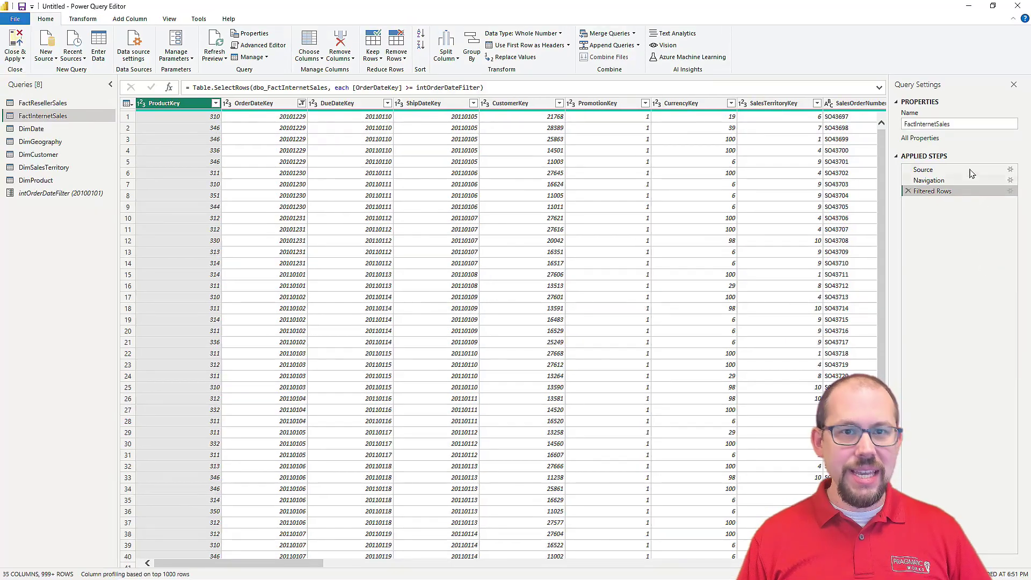
pyautogui.rightClick(970, 195)
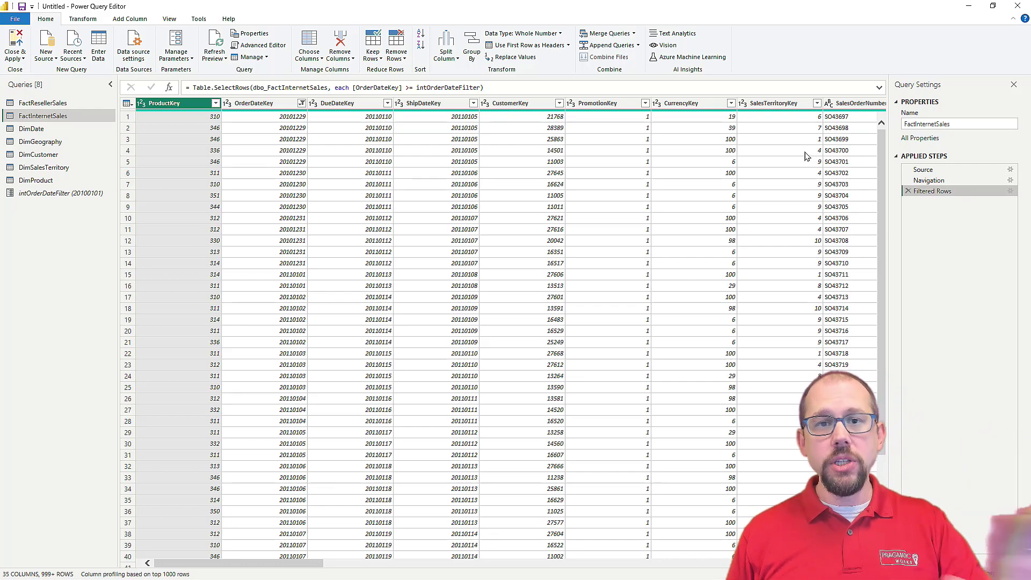
# Review intOrderDateFilter in Manage Parameters: type Any, current value 20100101
pyautogui.click(184, 59)
pyautogui.click(194, 70)
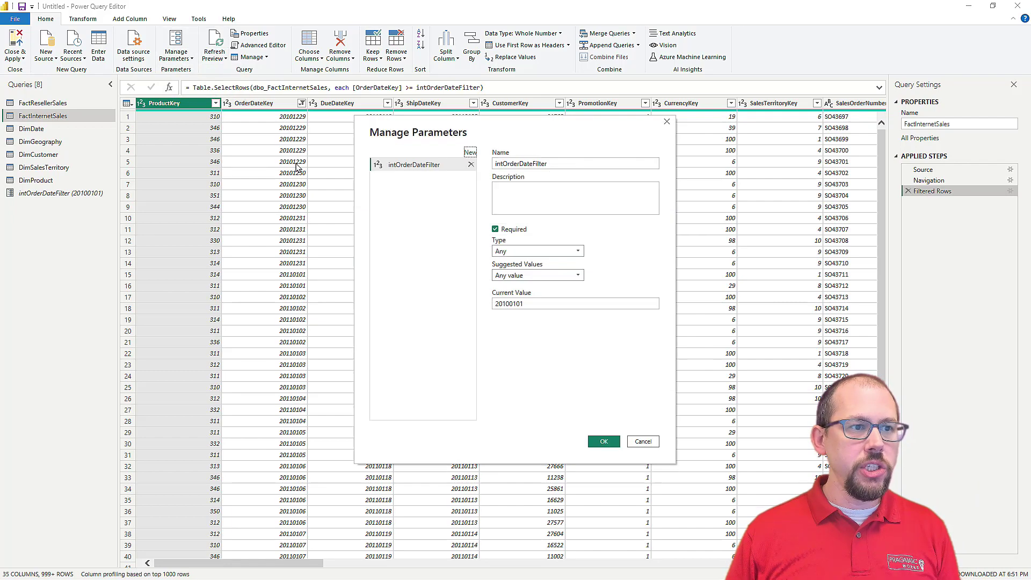
pyautogui.moveTo(408, 130); pyautogui.dragTo(196, 130)
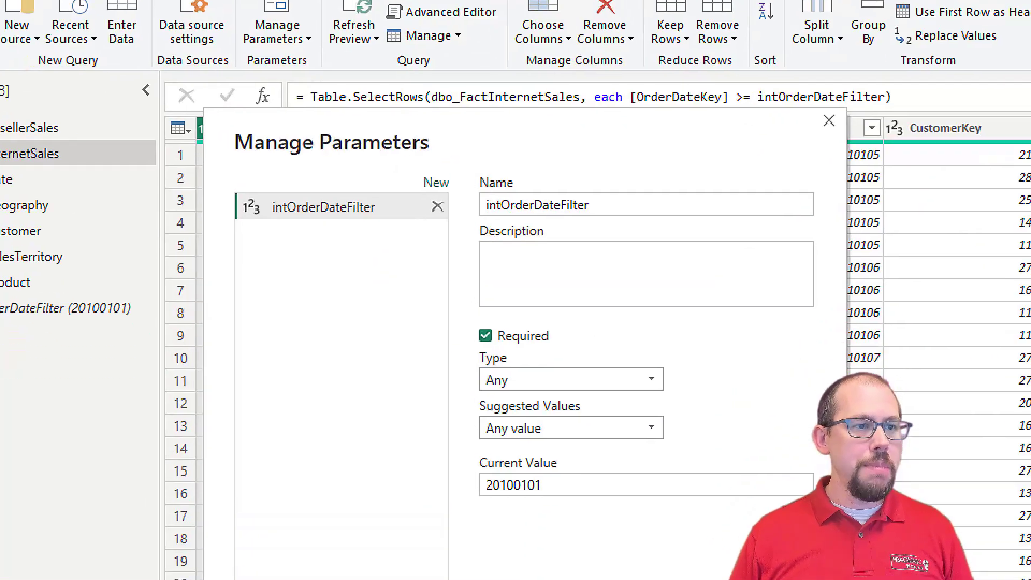
pyautogui.moveTo(397, 398); pyautogui.dragTo(567, 529)
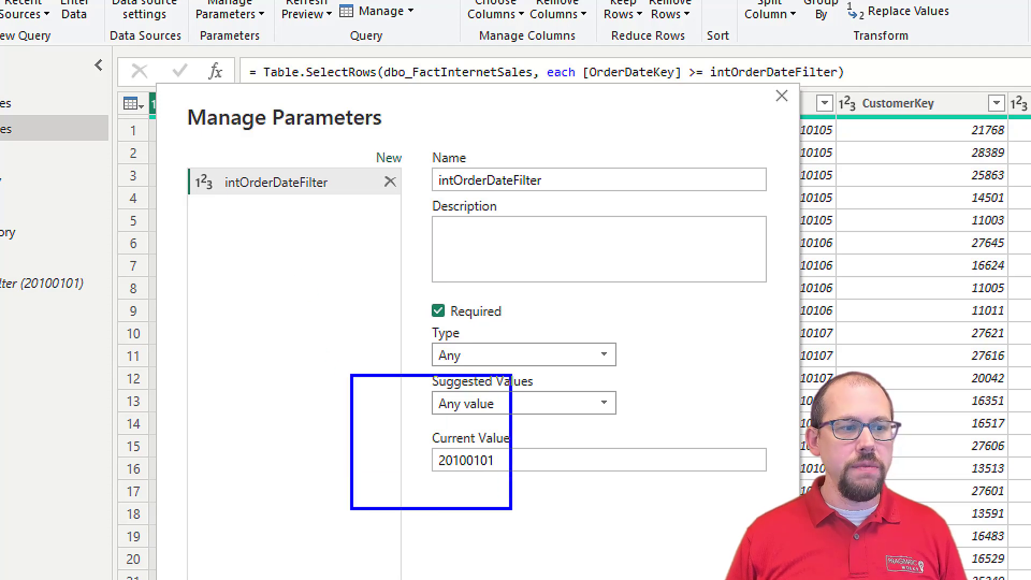